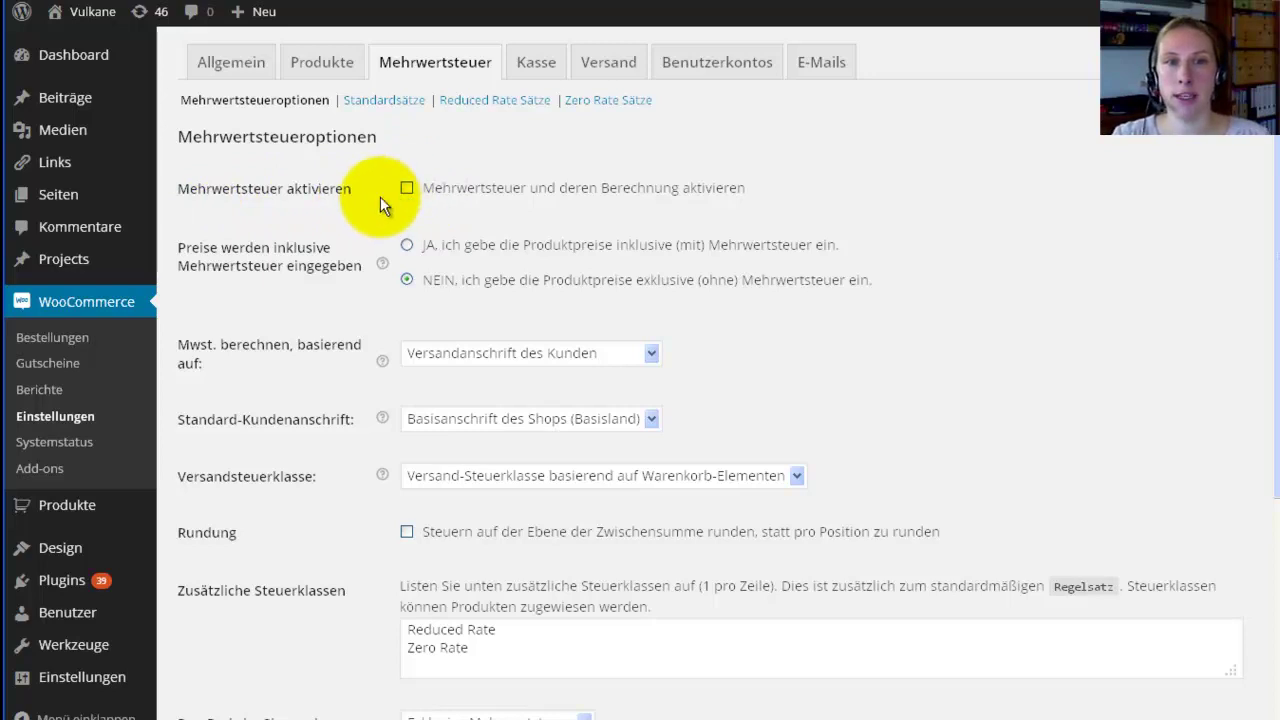
Step: Enable VAT calculation with product prices entered inclusive of tax, and delete the additional tax classes Reduced Rate and Zero Rate
{"action": "left_click", "coordinate": [406, 190]}
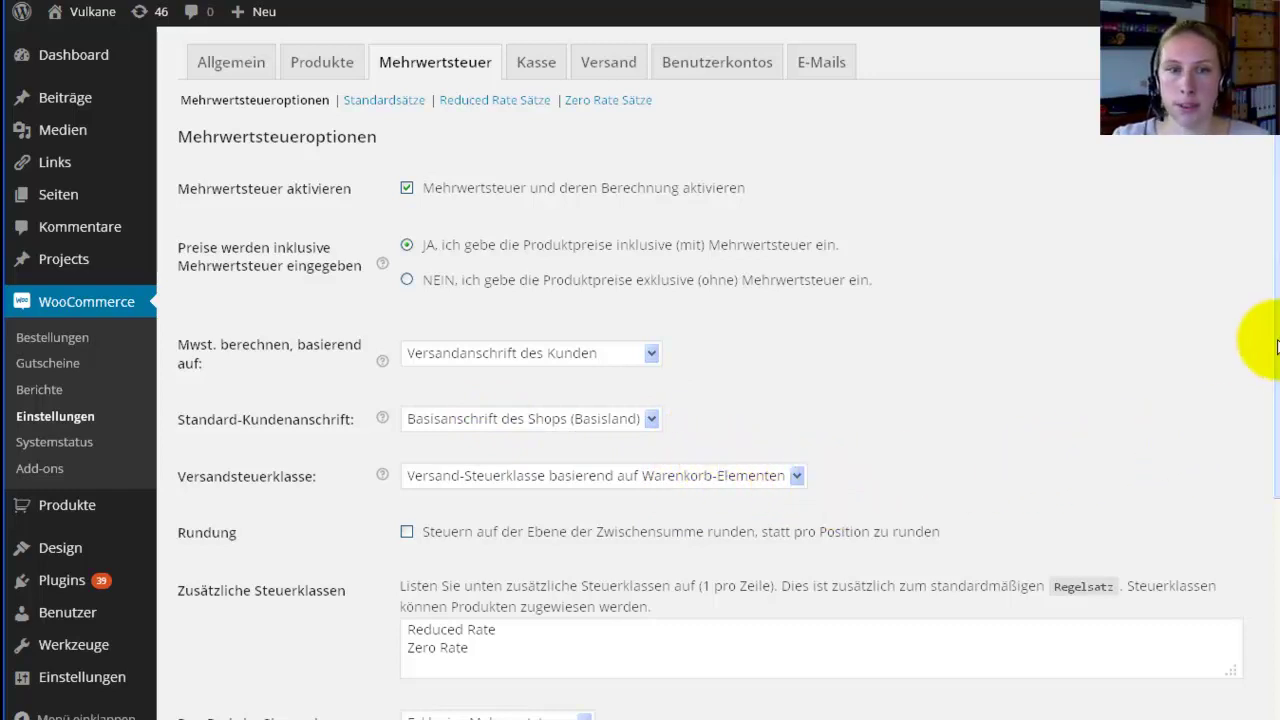
{"action": "scroll", "coordinate": [1255, 340], "scroll_direction": "down", "scroll_amount": 1}
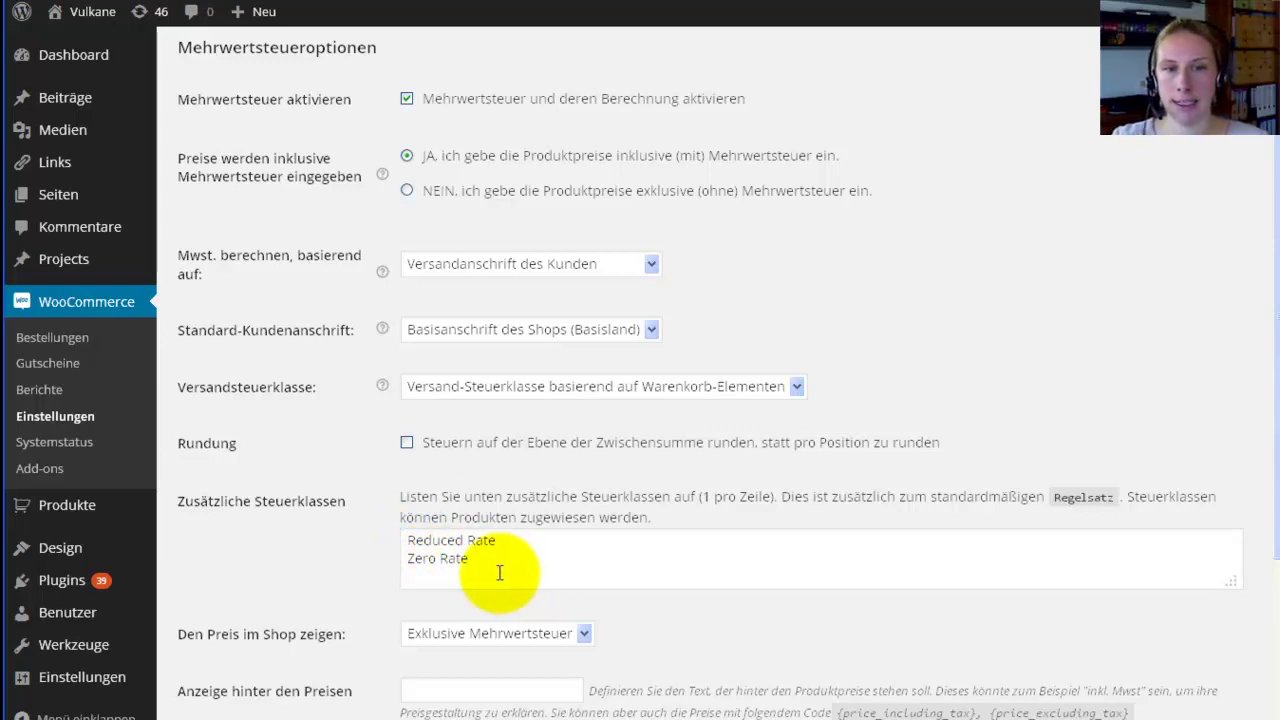
{"action": "left_click_drag", "start_coordinate": [487, 567], "coordinate": [391, 520]}
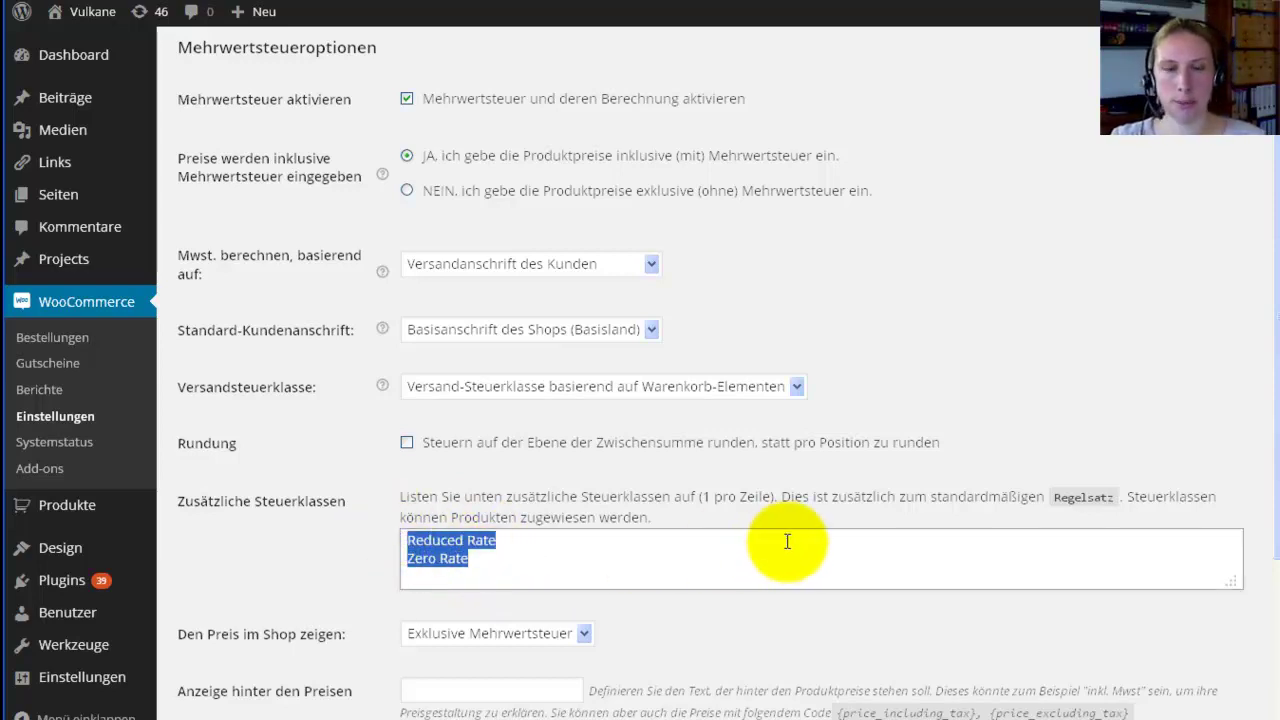
{"action": "key", "text": "BackSpace"}
Step: Set the price display in the shop and during cart and checkout to Inklusive Mehrwertsteuer, and save the tax options
{"action": "scroll", "coordinate": [1262, 560], "scroll_direction": "down", "scroll_amount": 3}
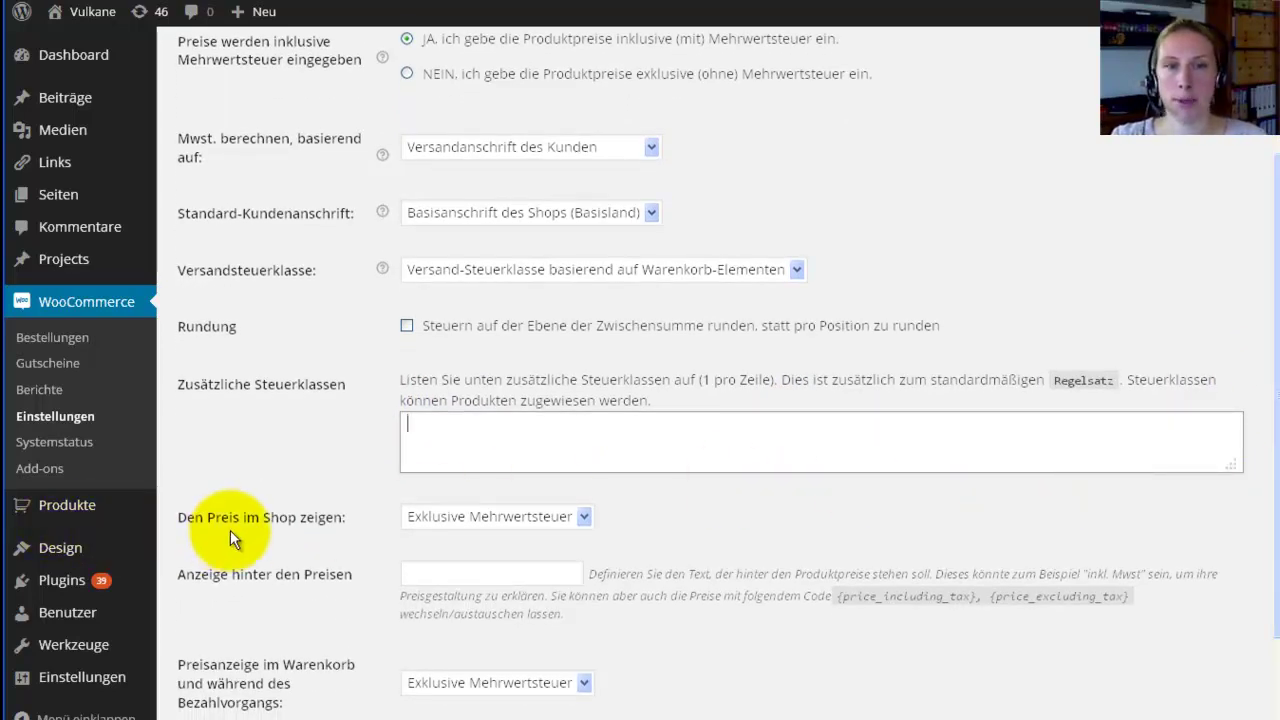
{"action": "left_click", "coordinate": [585, 516]}
{"action": "left_click", "coordinate": [560, 540]}
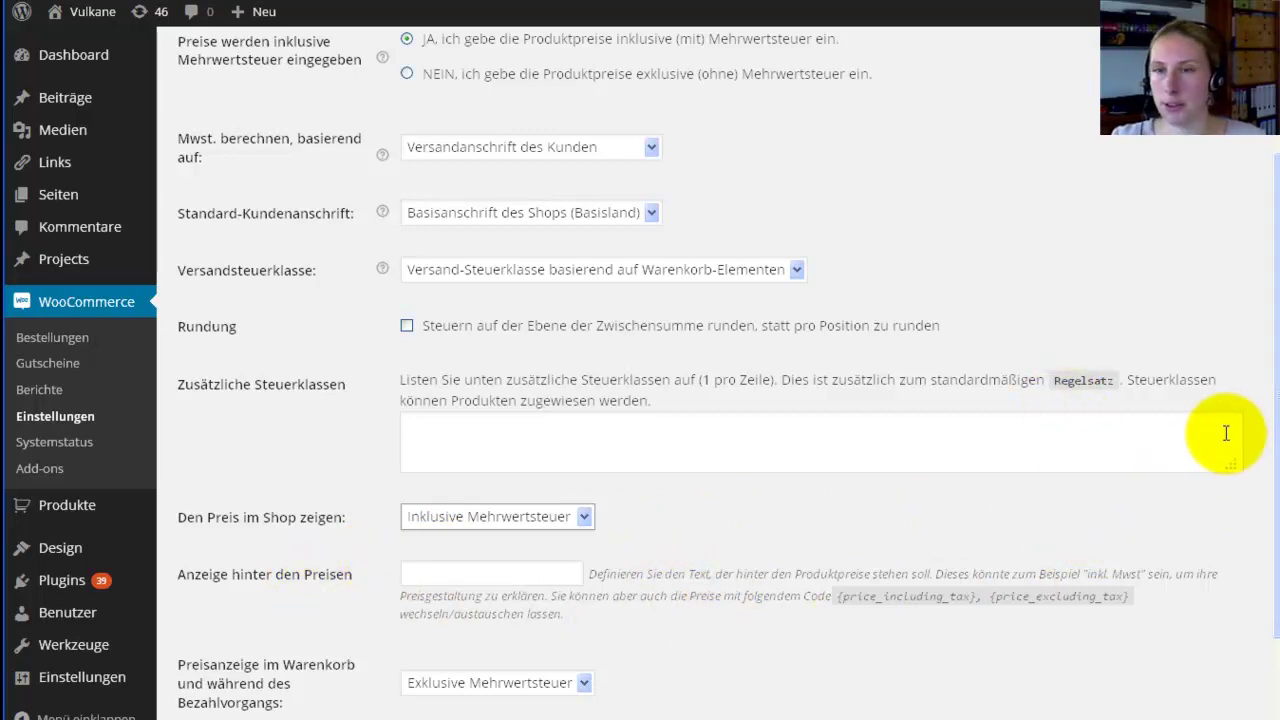
{"action": "left_click_drag", "start_coordinate": [1260, 449], "coordinate": [1272, 528]}
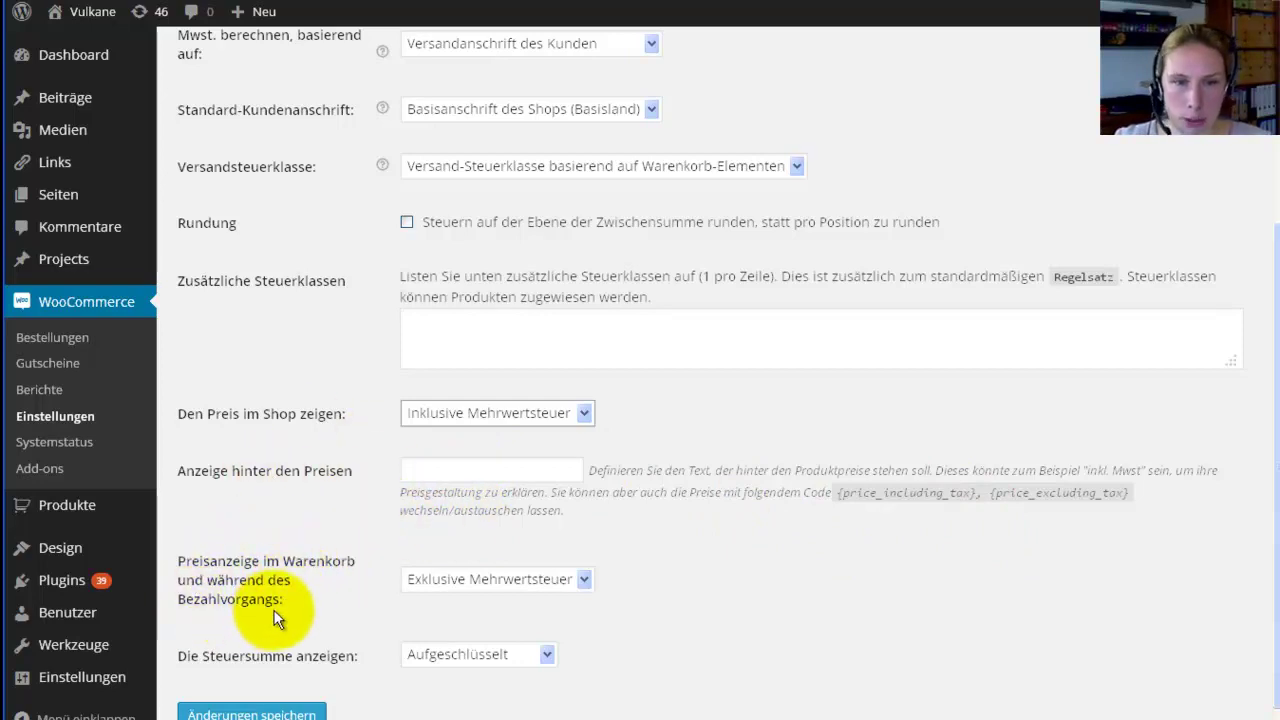
{"action": "left_click", "coordinate": [585, 579]}
{"action": "left_click", "coordinate": [536, 602]}
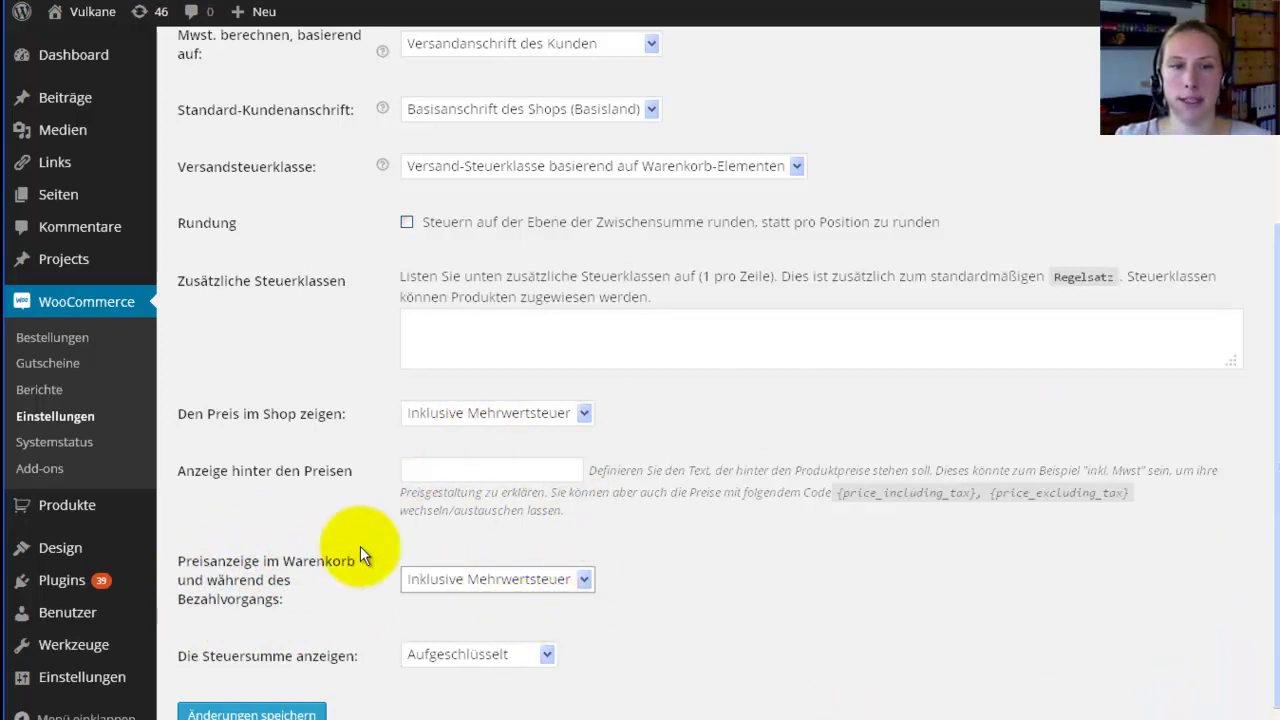
{"action": "left_click", "coordinate": [242, 714]}
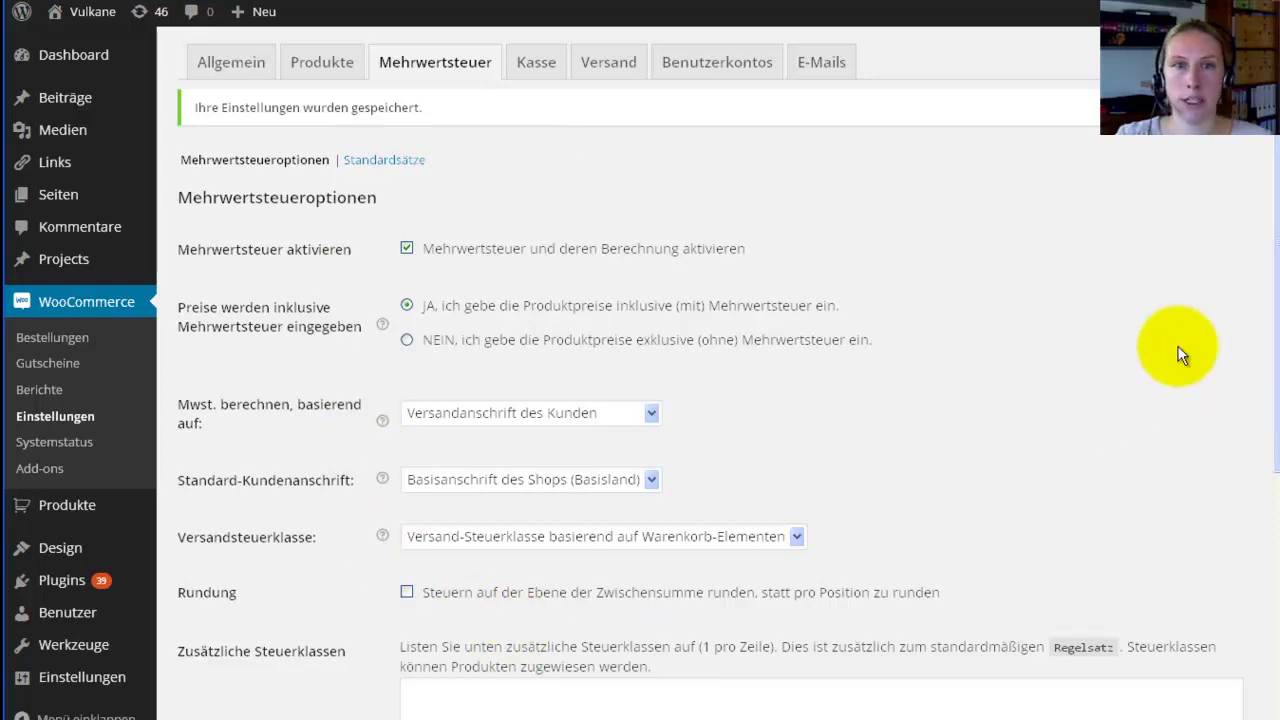
Step: Add a row to the standard tax rates with country code DE and a rate of 19 %
{"action": "left_click", "coordinate": [393, 168]}
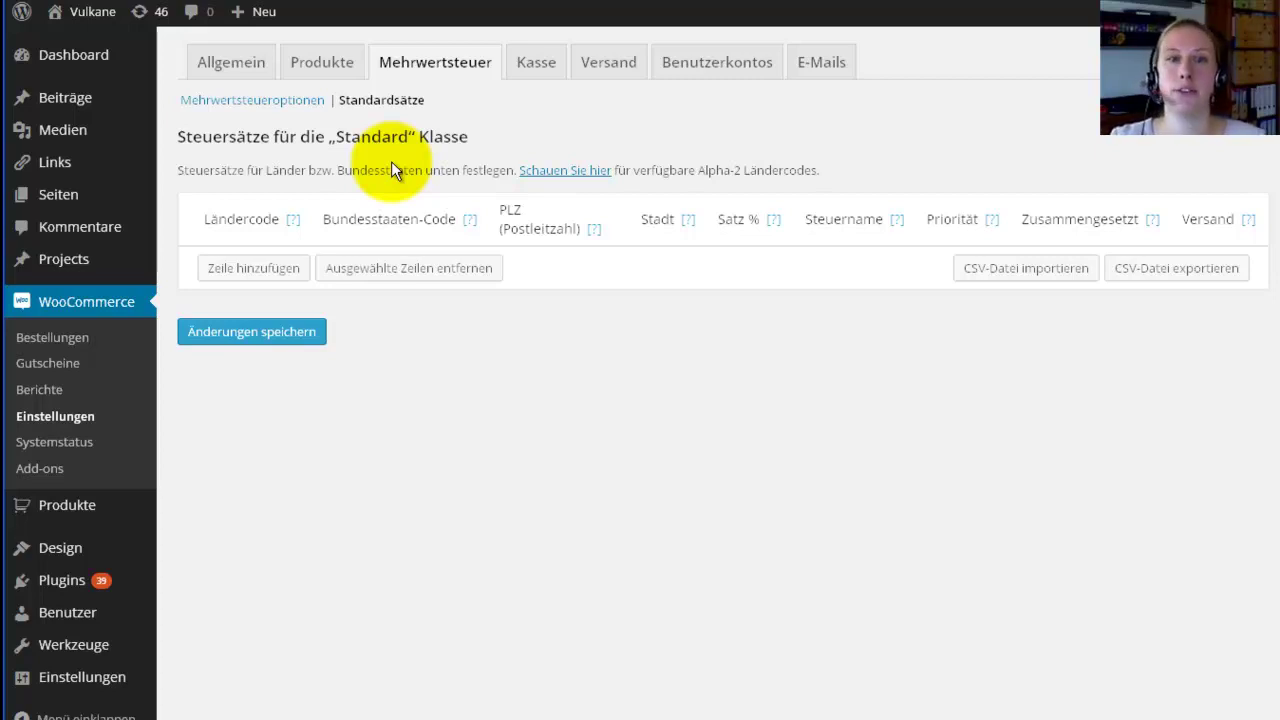
{"action": "left_click", "coordinate": [256, 277]}
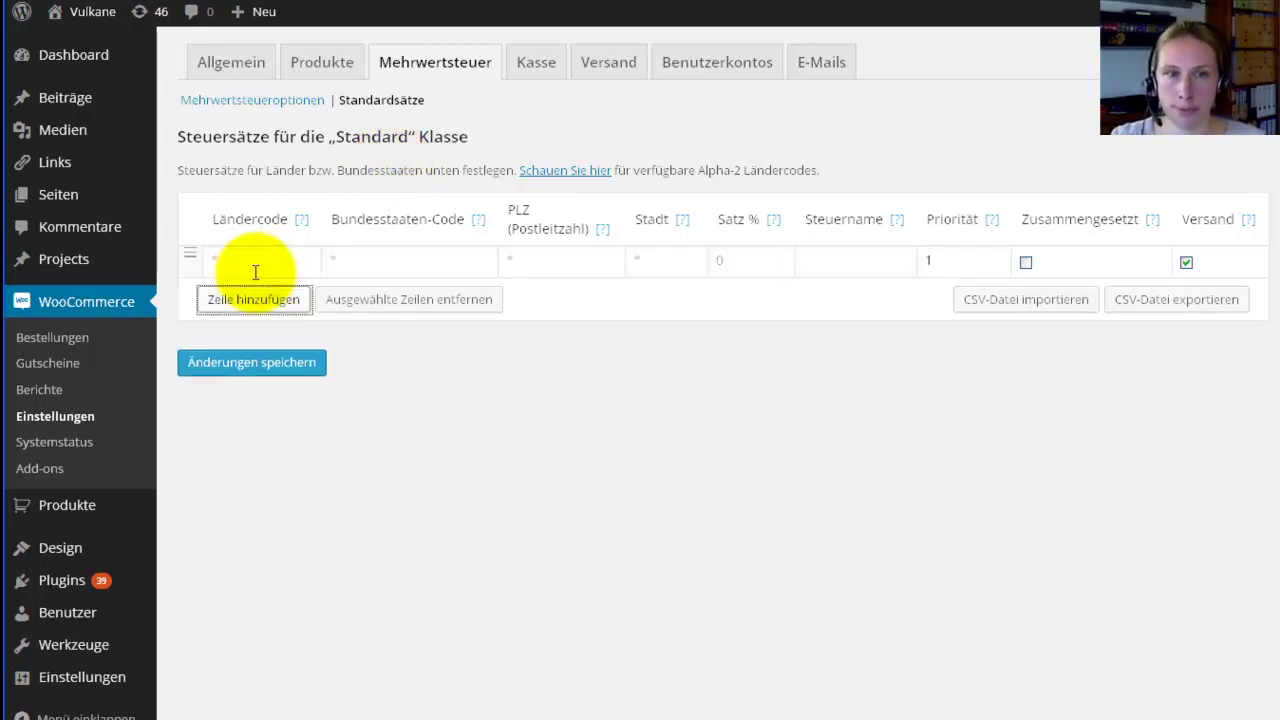
{"action": "left_click", "coordinate": [256, 272]}
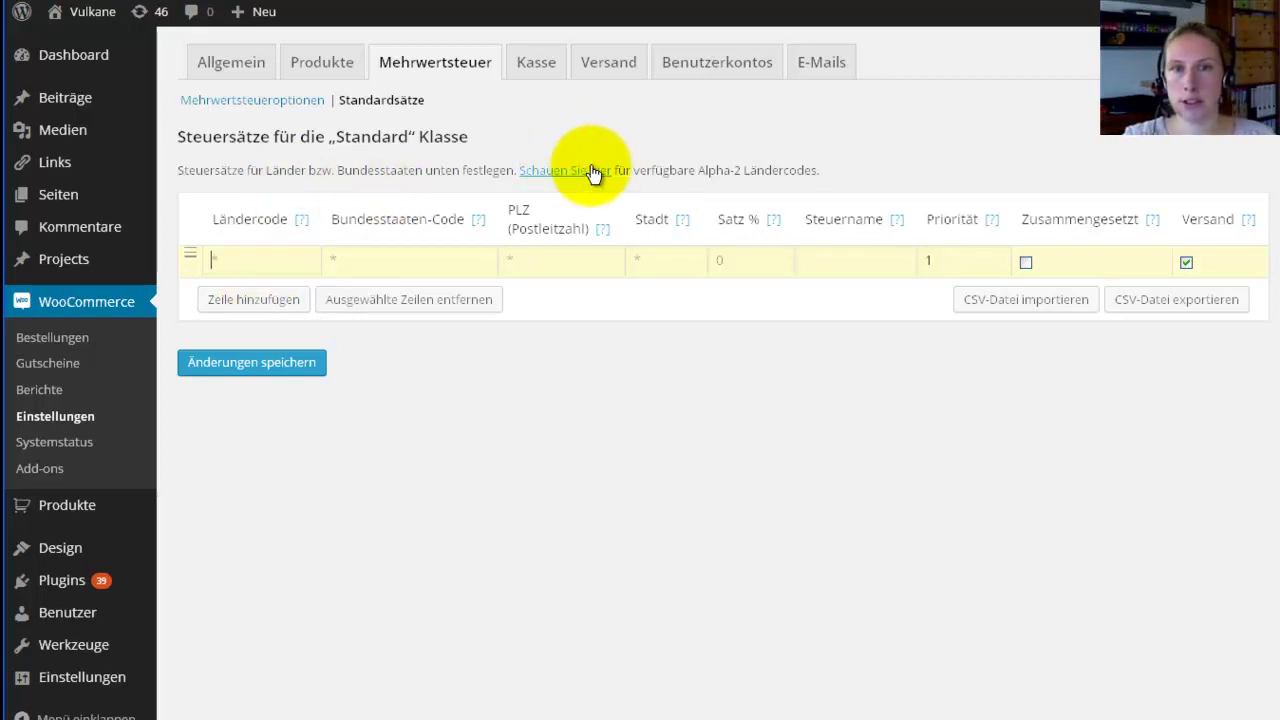
{"action": "left_click", "coordinate": [276, 264]}
{"action": "type", "text": "DE"}
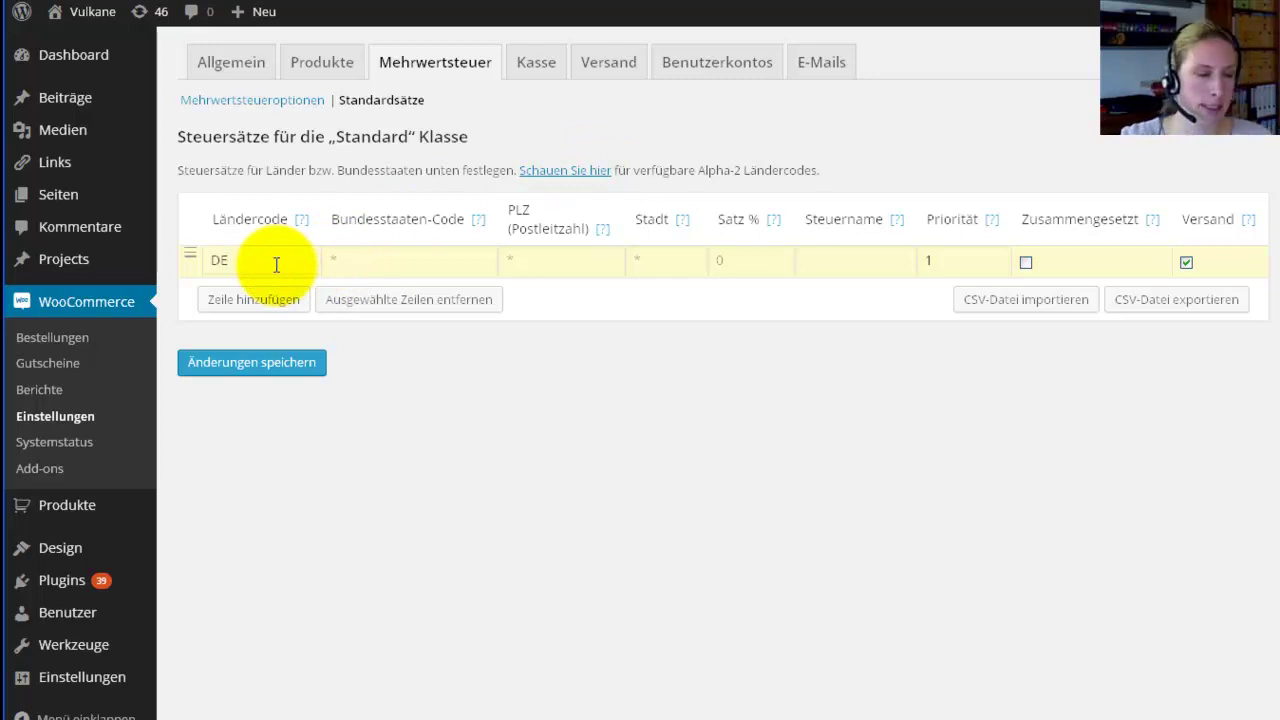
{"action": "key", "text": "Tab"}
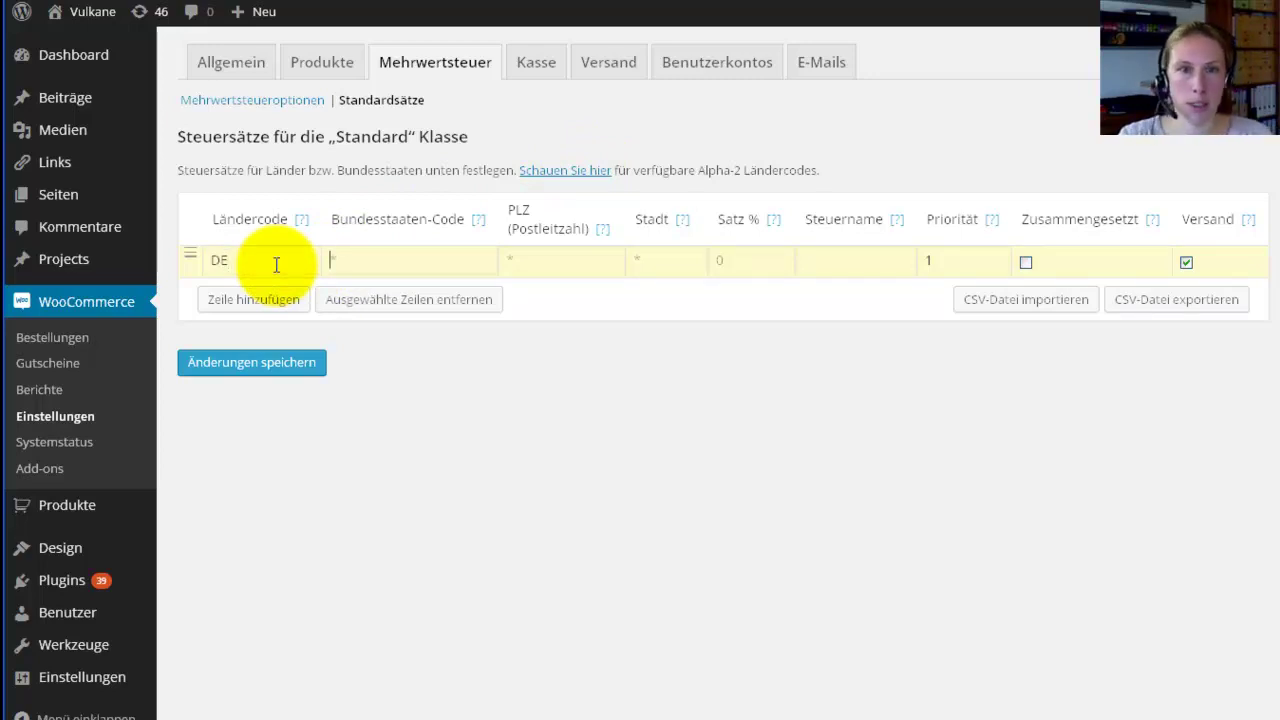
{"action": "key", "text": "Tab"}
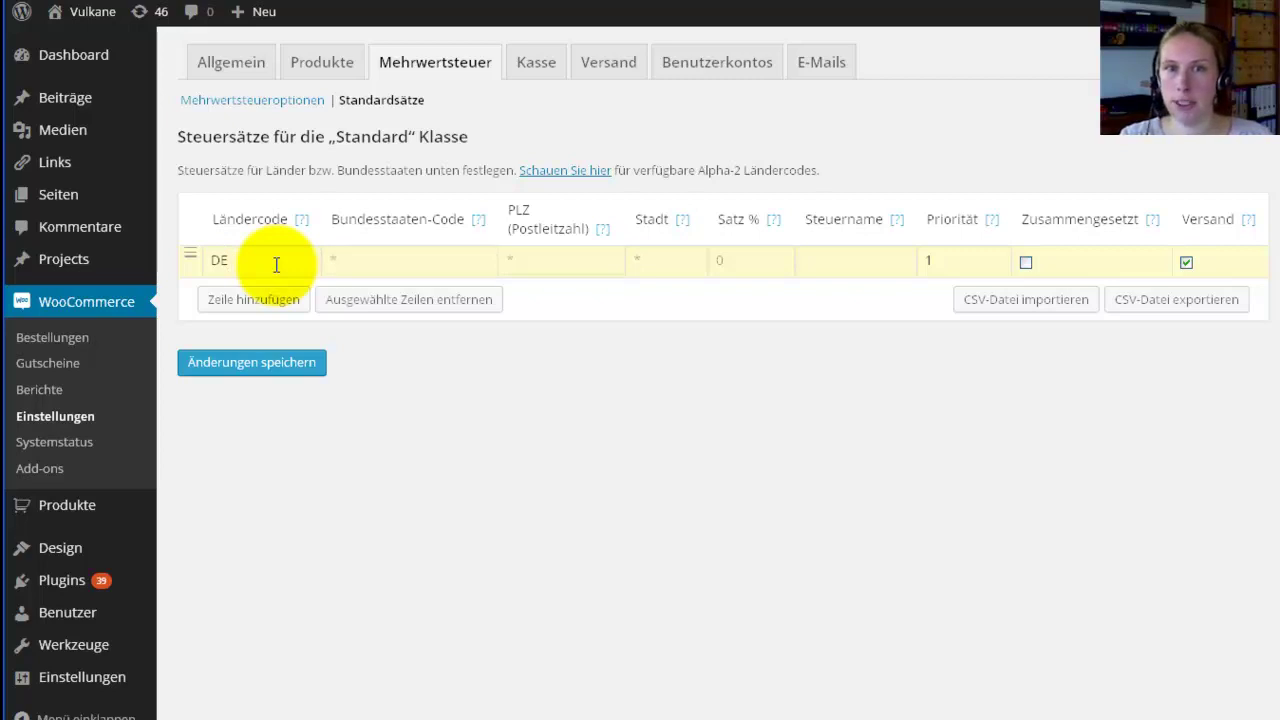
{"action": "key", "text": "Tab"}
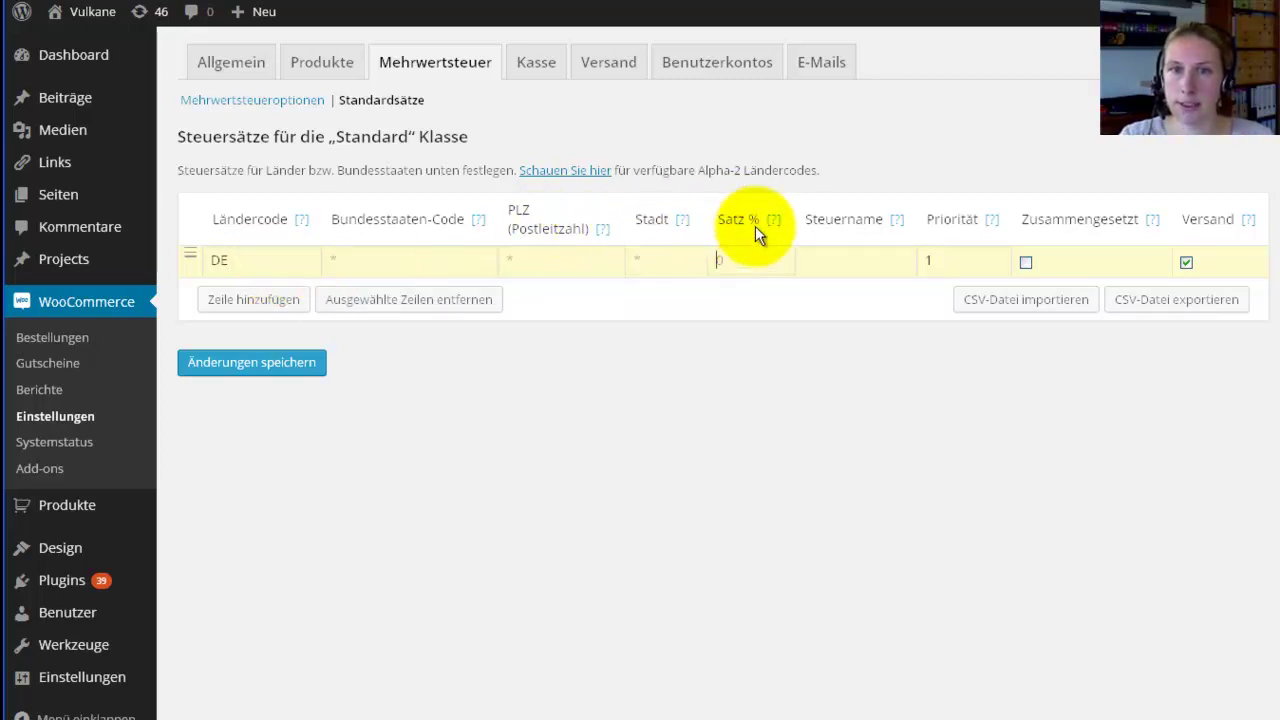
{"action": "type", "text": "19"}
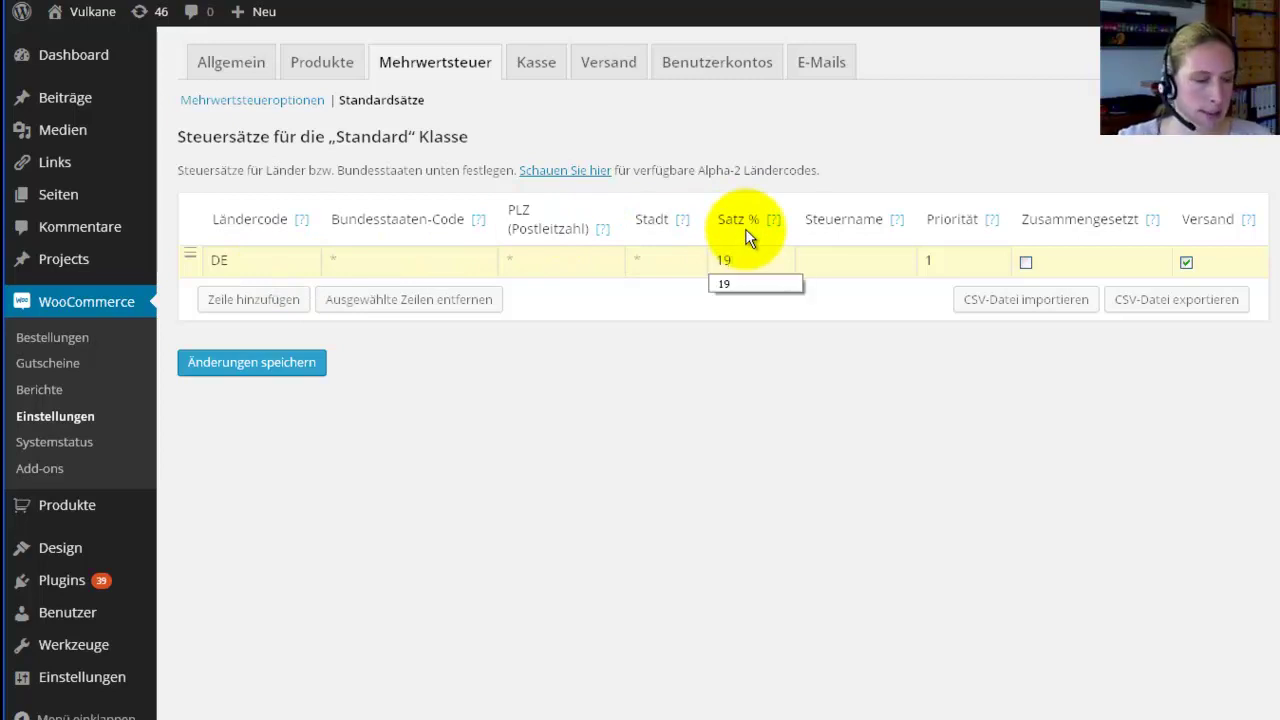
Step: Name the DE tax rate Regel and turn off its application to shipping (Versand)
{"action": "key", "text": "Tab"}
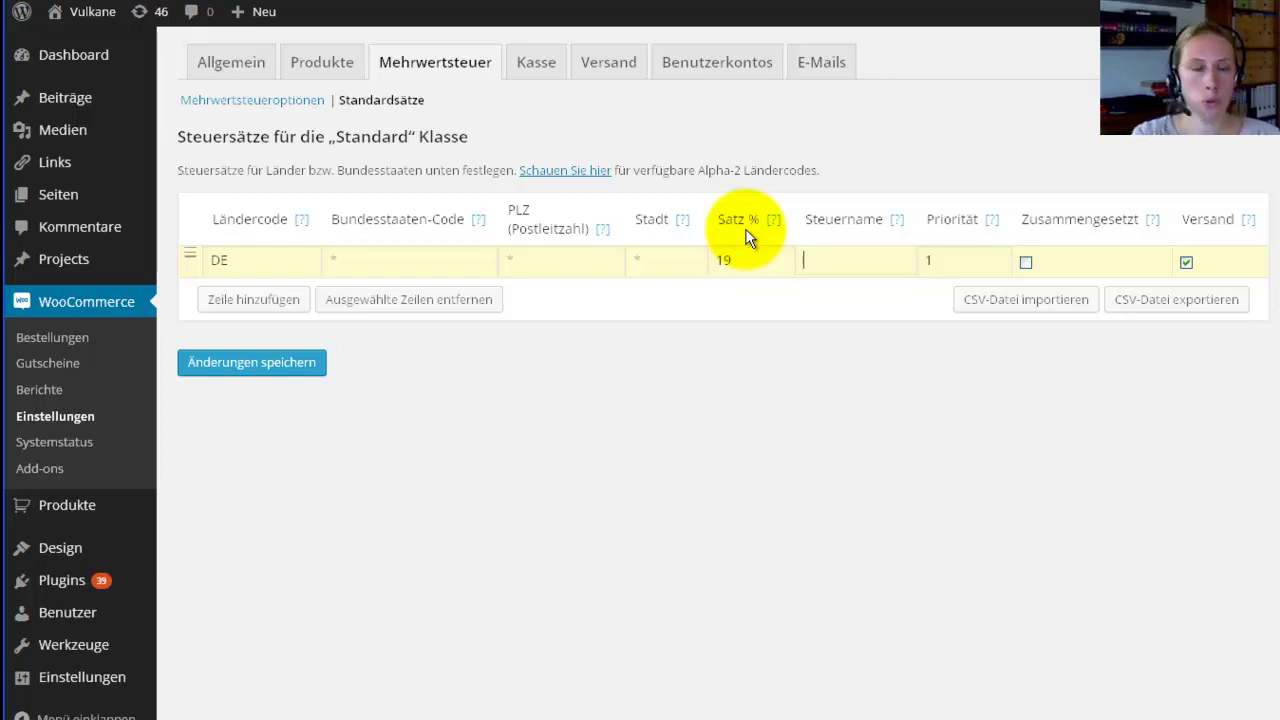
{"action": "type", "text": "Regel"}
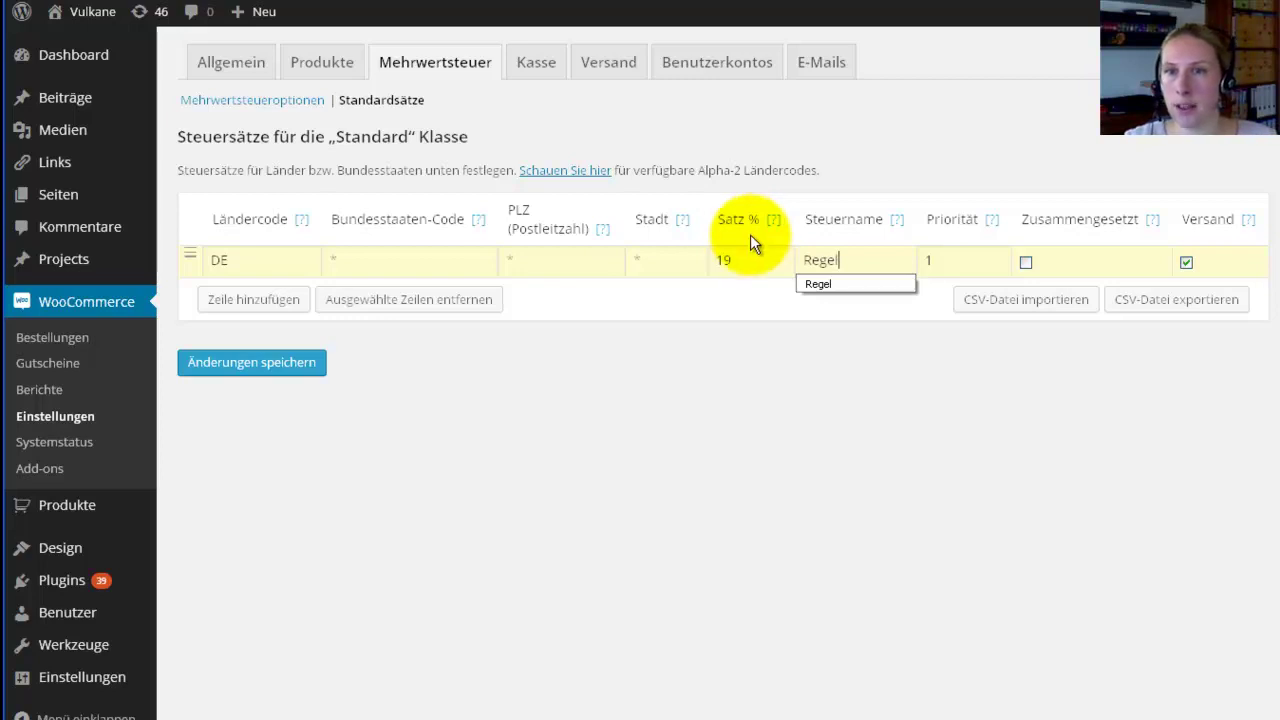
{"action": "key", "text": "Down"}
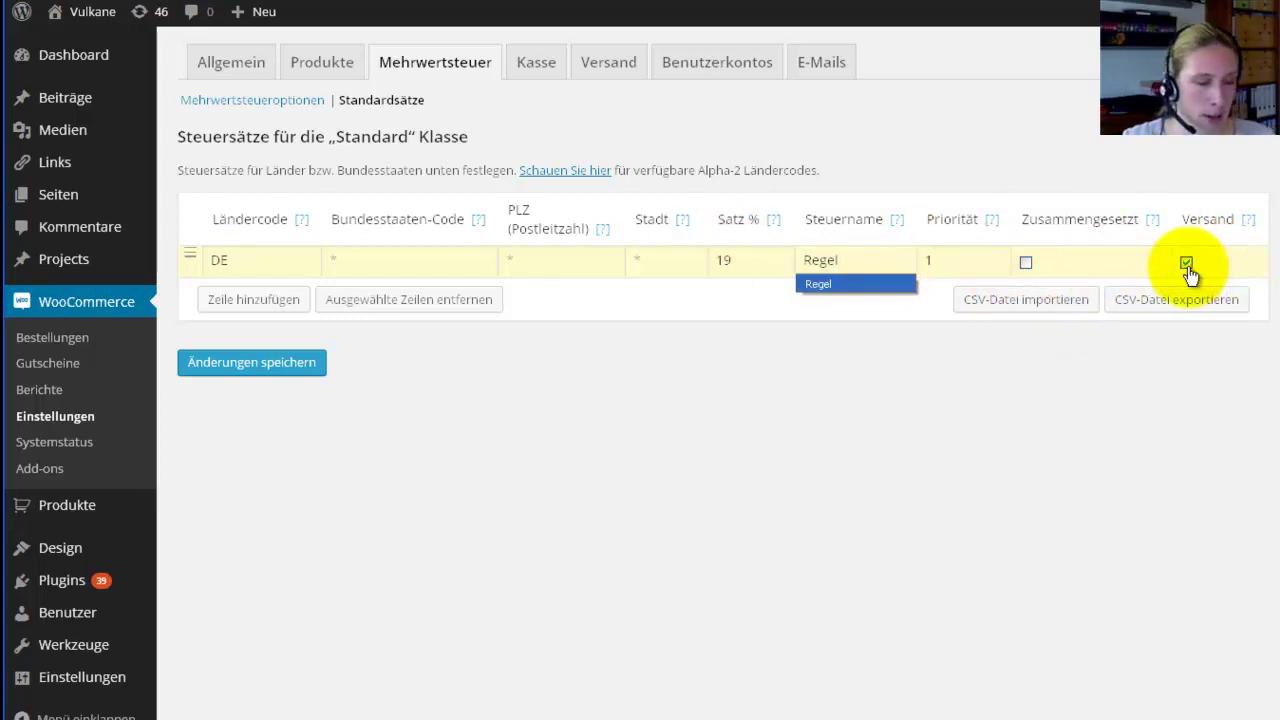
{"action": "key", "text": "Tab"}
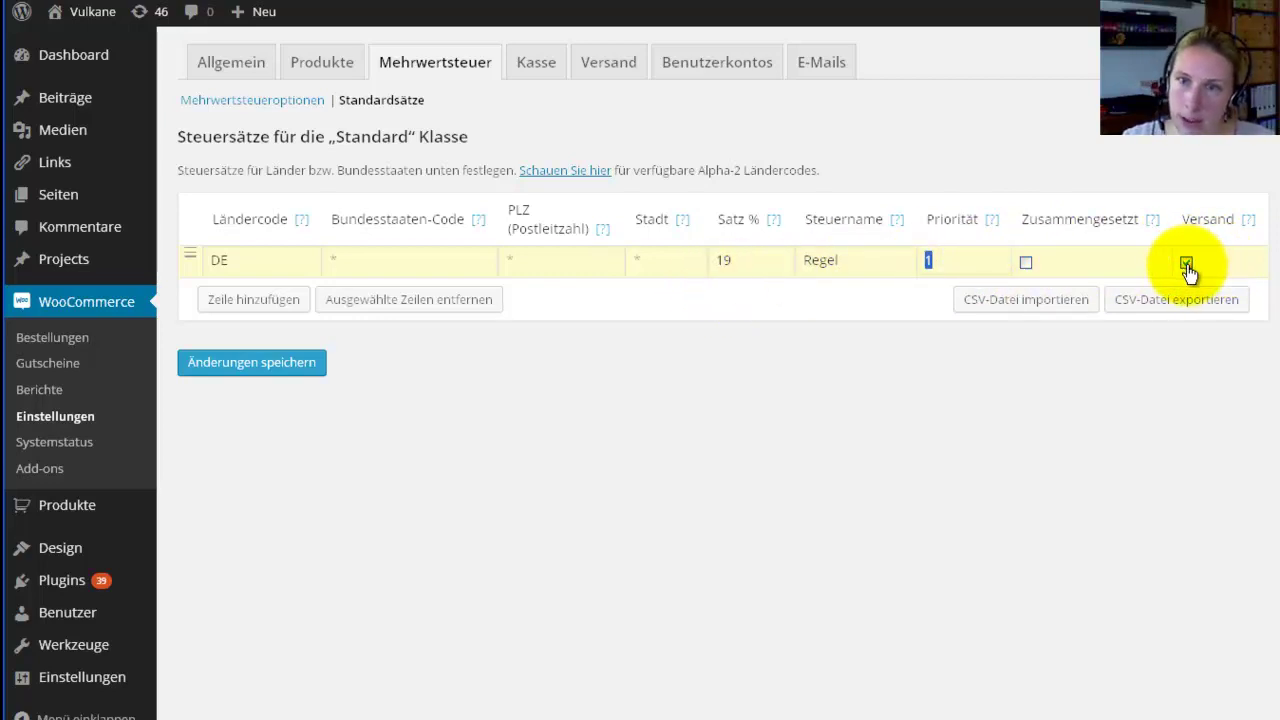
{"action": "left_click", "coordinate": [1186, 264]}
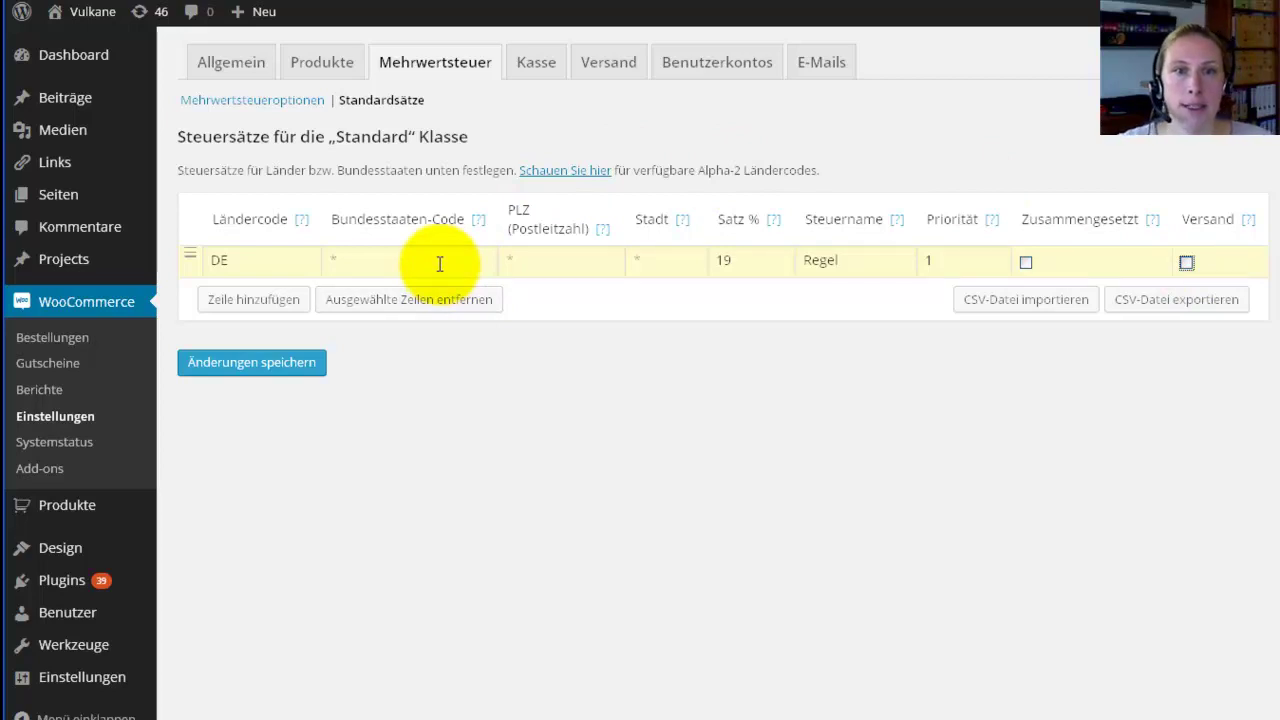
Step: Extend the country code of the 19 % rate to "DE, AU" and save the standard rates
{"action": "left_click", "coordinate": [267, 265]}
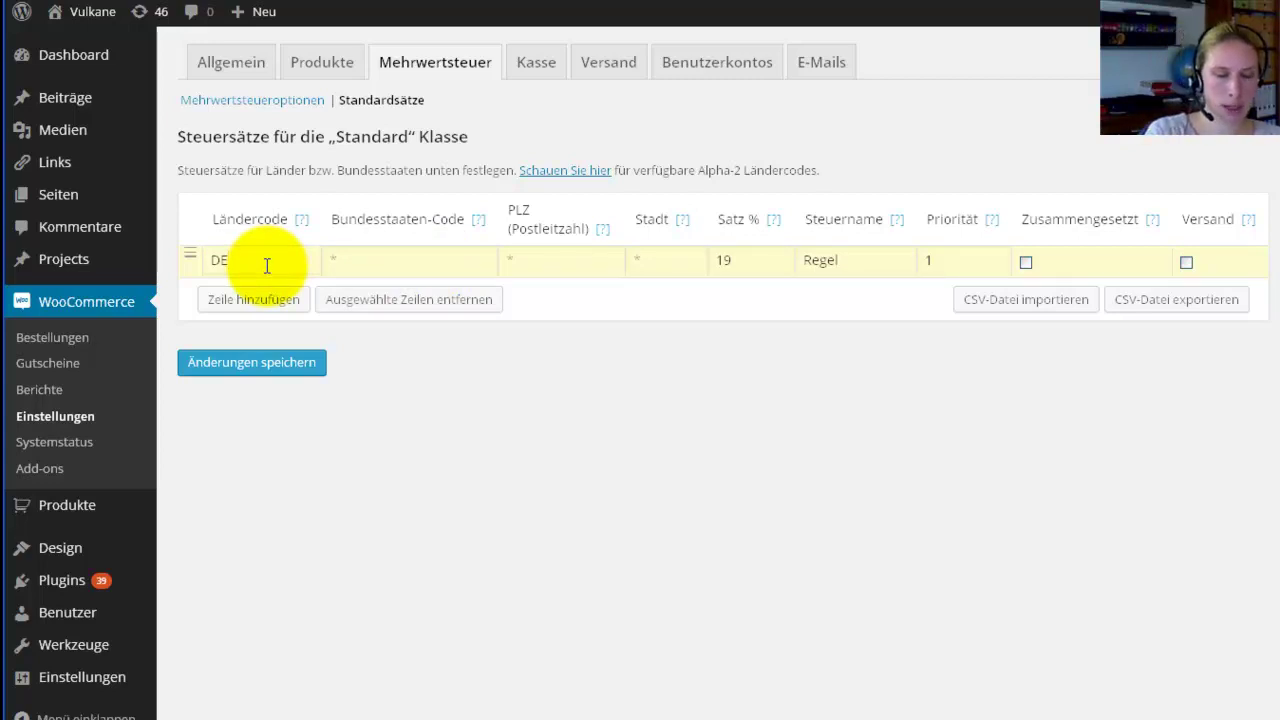
{"action": "type", "text": ", AU"}
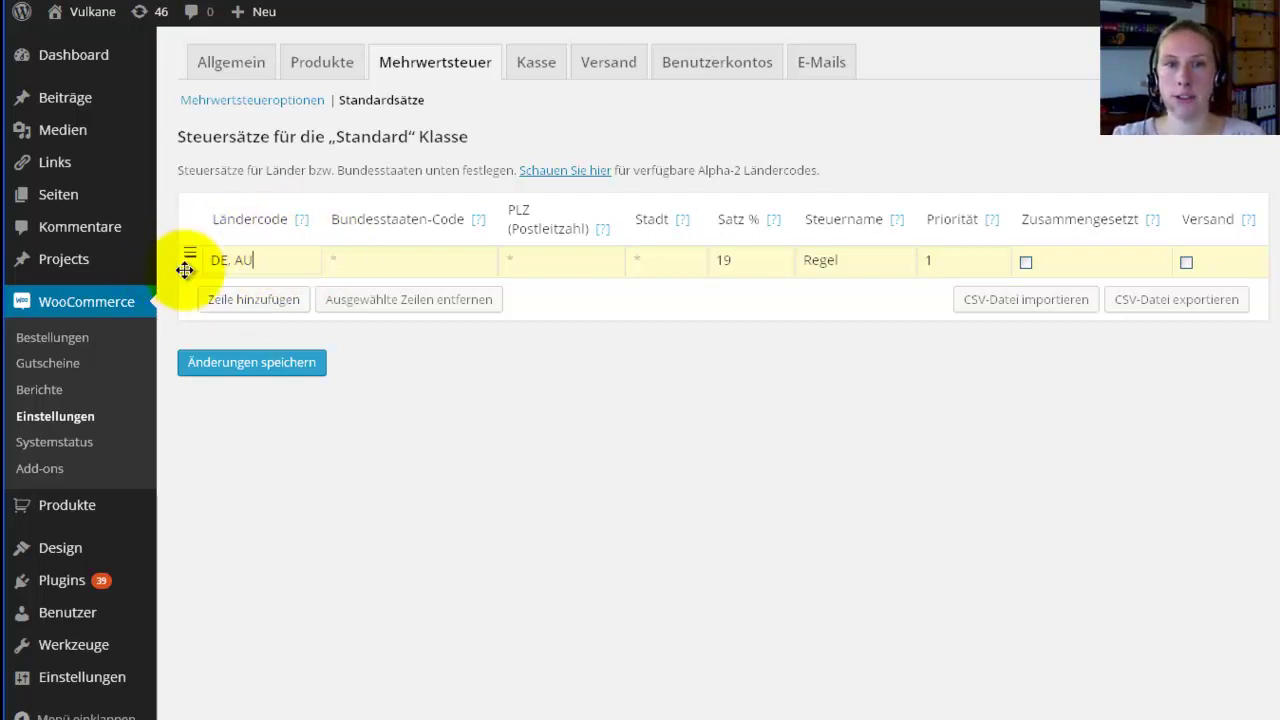
{"action": "left_click", "coordinate": [263, 260]}
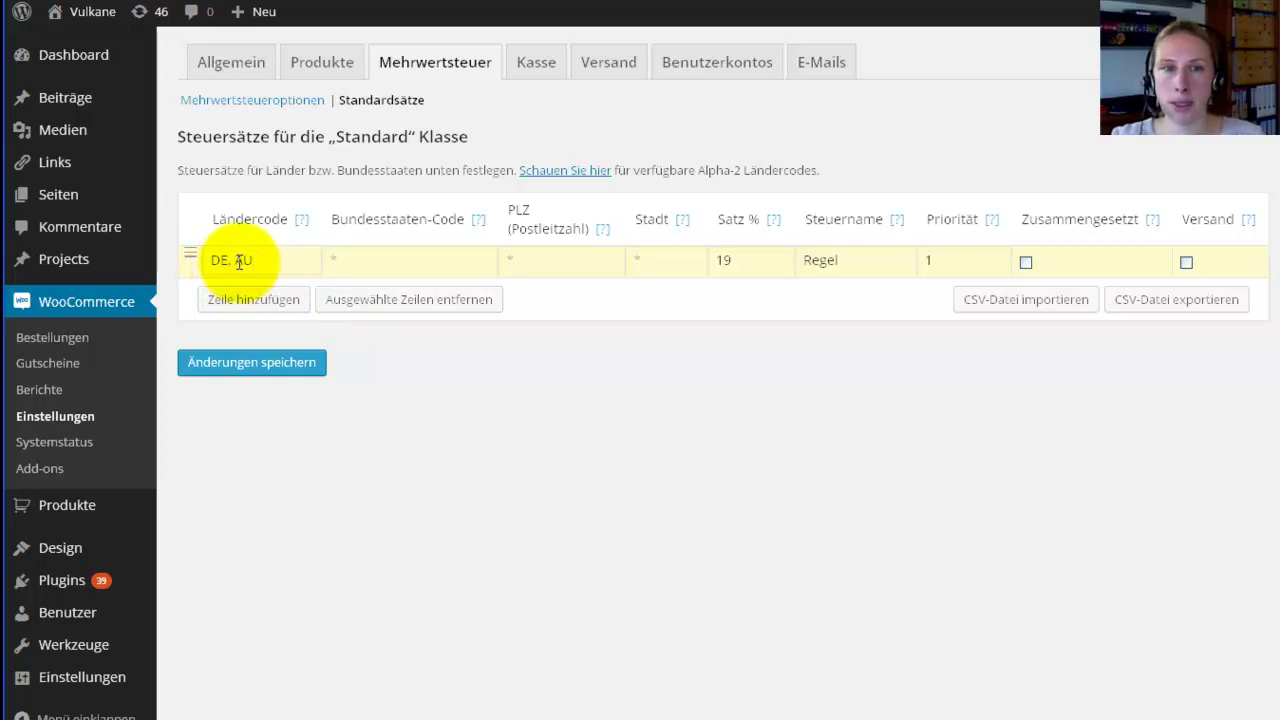
{"action": "left_click", "coordinate": [264, 370]}
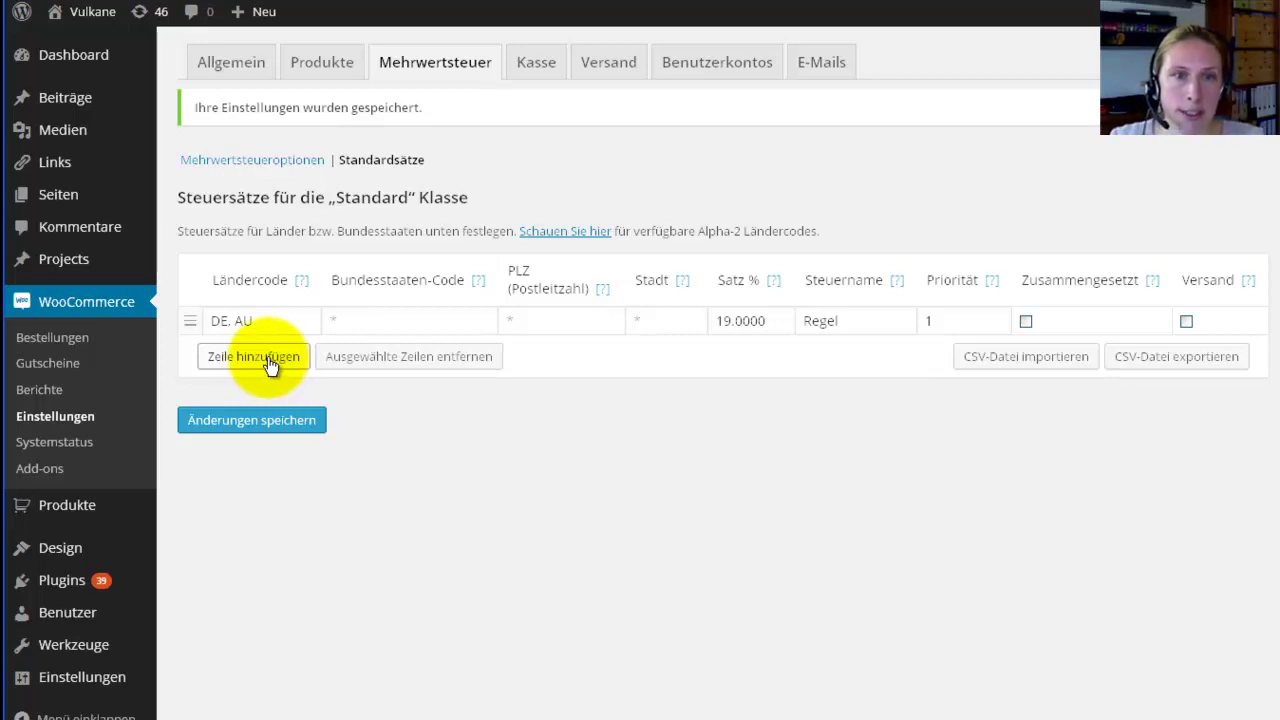
Step: Start another tax rate row and look through the linked reference list of Alpha-2 country codes
{"action": "left_click", "coordinate": [256, 357]}
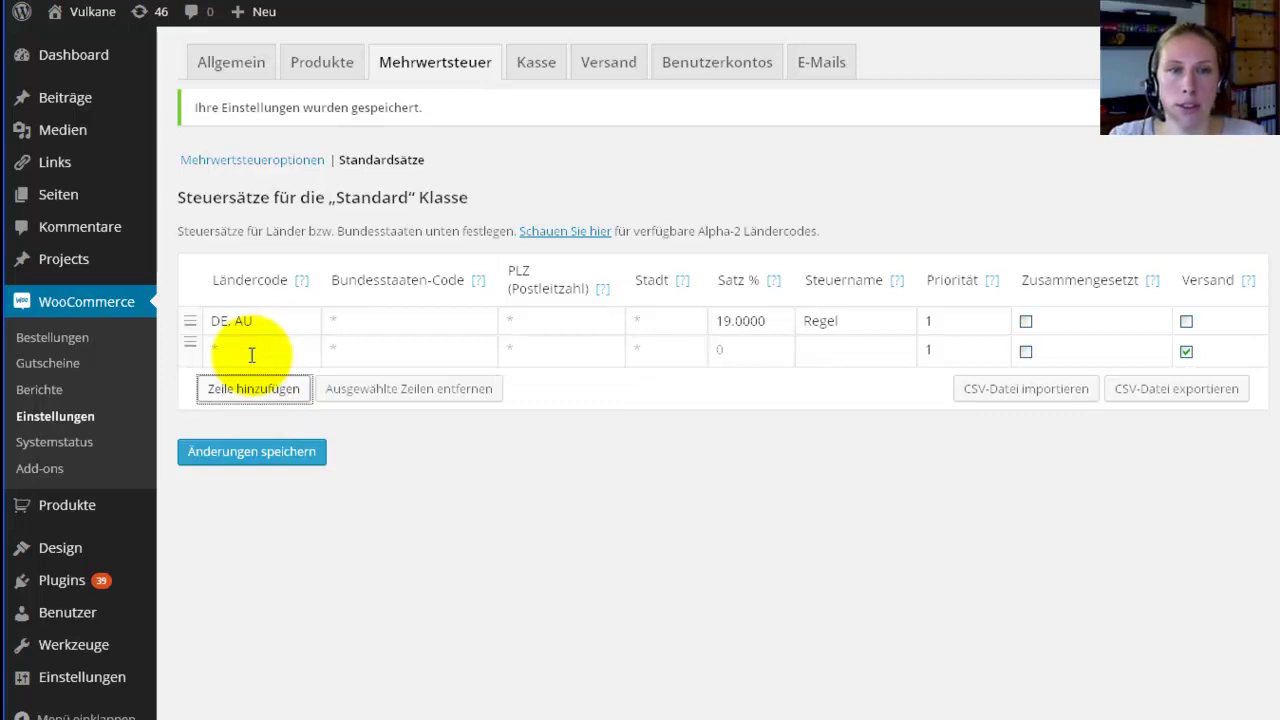
{"action": "left_click", "coordinate": [252, 355]}
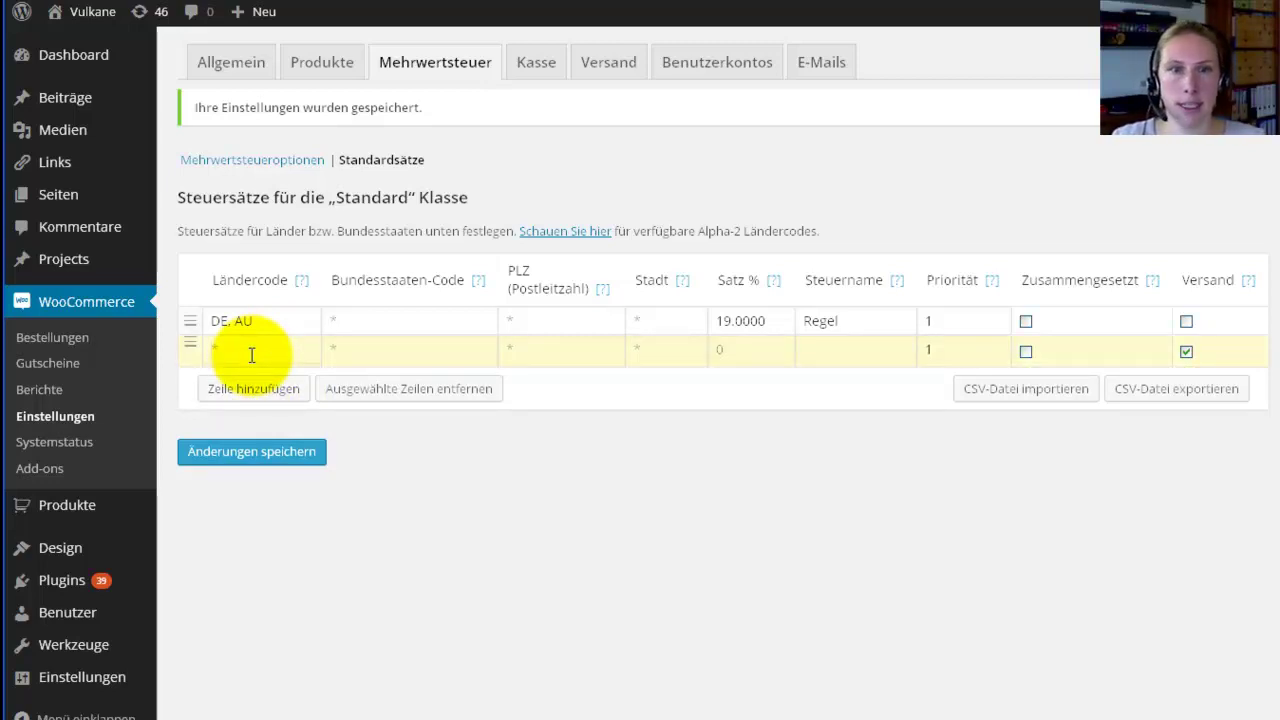
{"action": "left_click", "coordinate": [578, 232]}
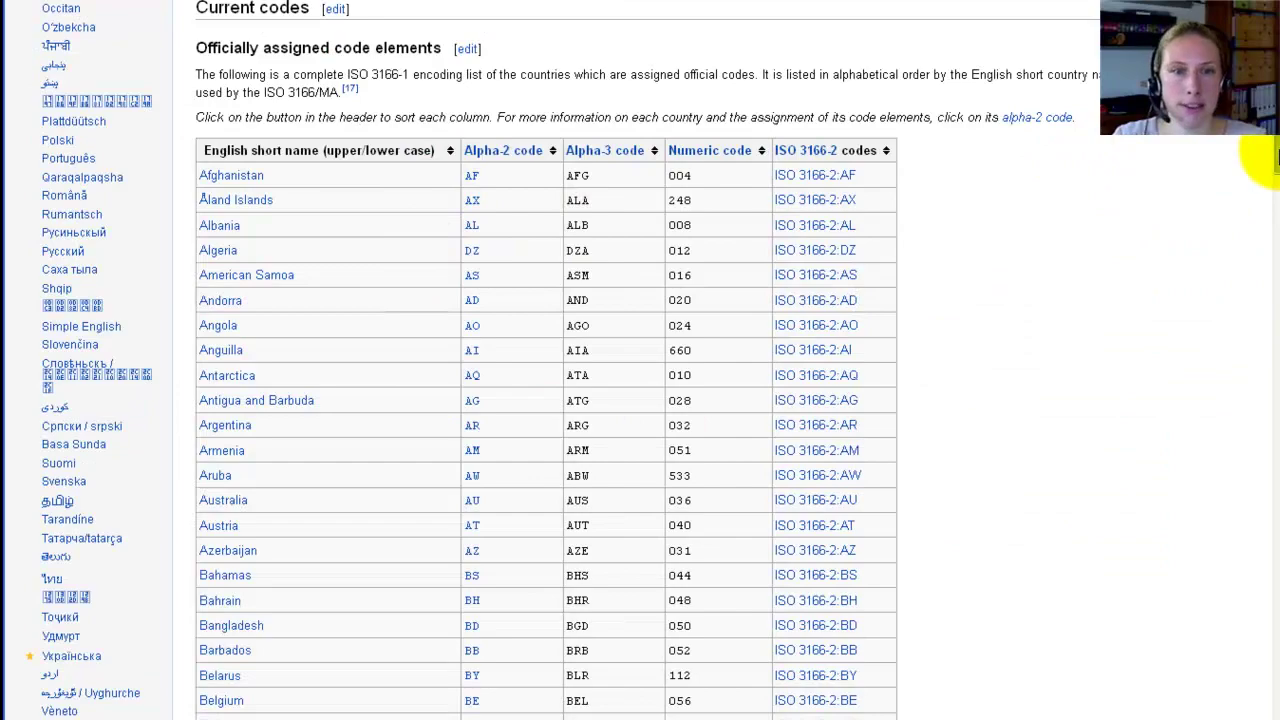
{"action": "scroll", "coordinate": [1268, 176], "scroll_direction": "down", "scroll_amount": 3}
{"action": "left_click_drag", "start_coordinate": [1270, 176], "coordinate": [1268, 482]}
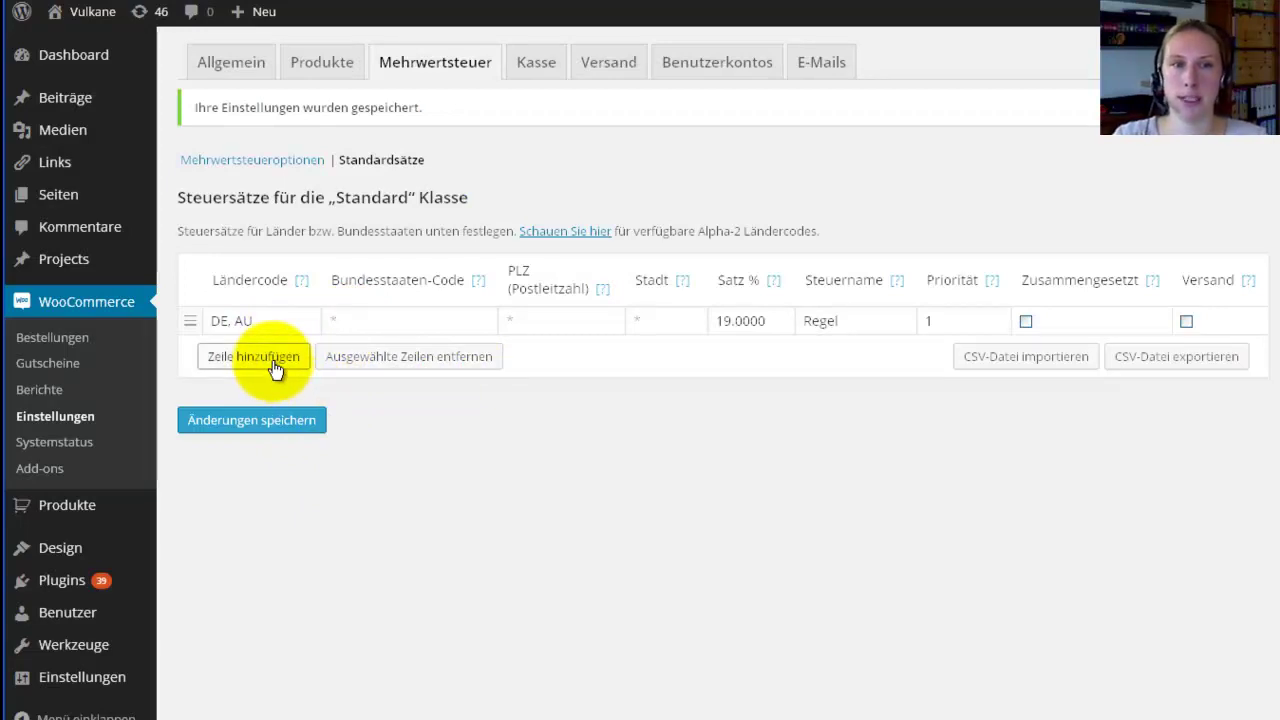
Step: Add a second standard rate row with country code CH, a rate of 0 % and the tax name Schweiz
{"action": "left_click", "coordinate": [276, 368]}
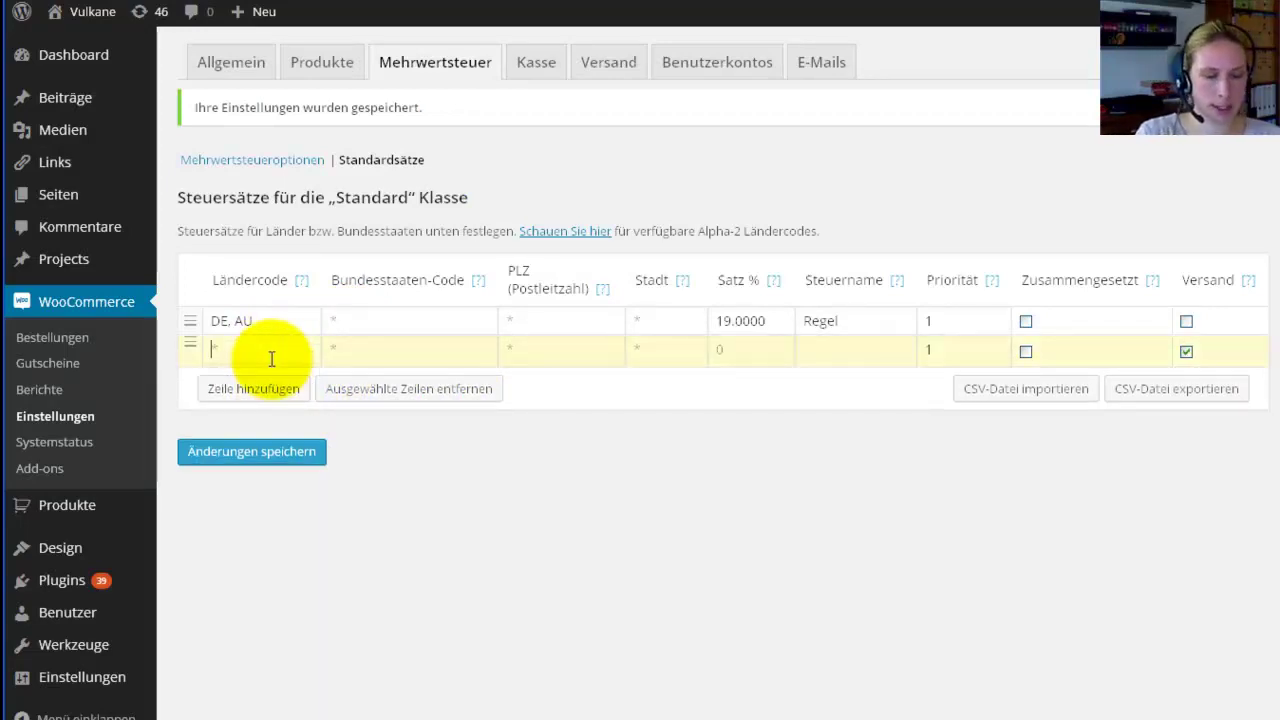
{"action": "type", "text": "CH"}
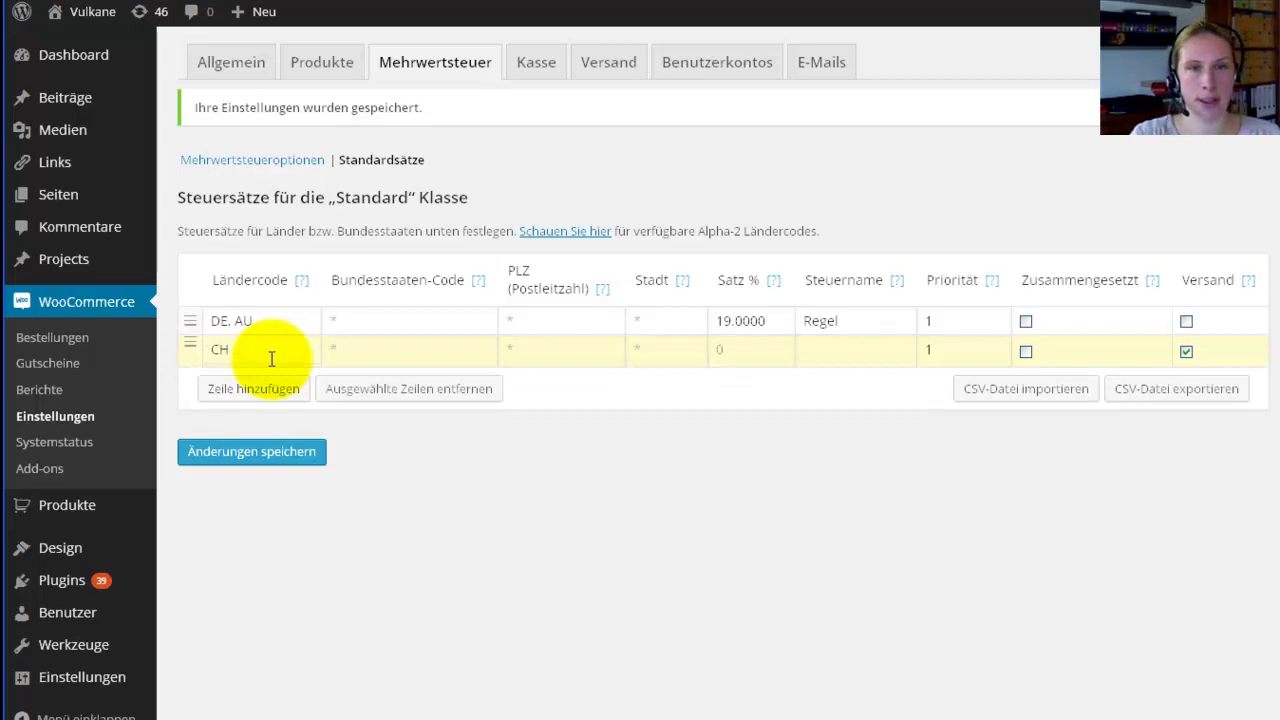
{"action": "key", "text": "Tab"}
{"action": "key", "text": "Tab"}
{"action": "key", "text": "Tab"}
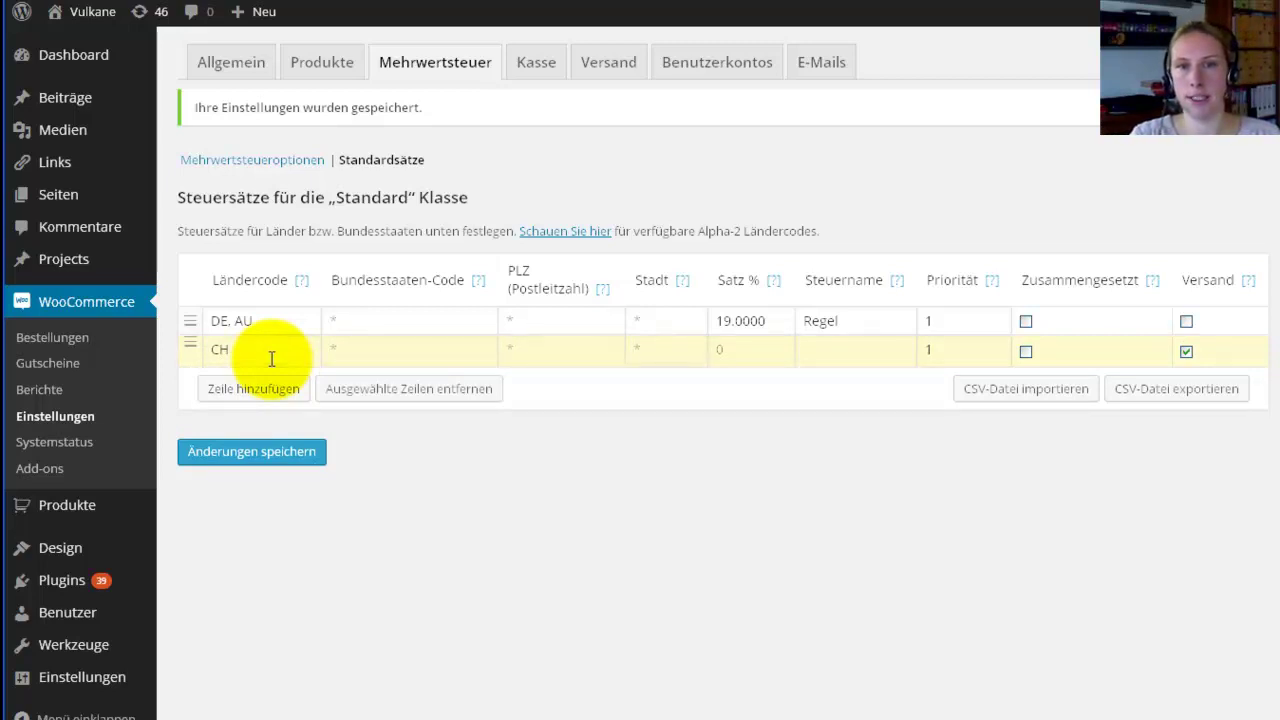
{"action": "type", "text": "0"}
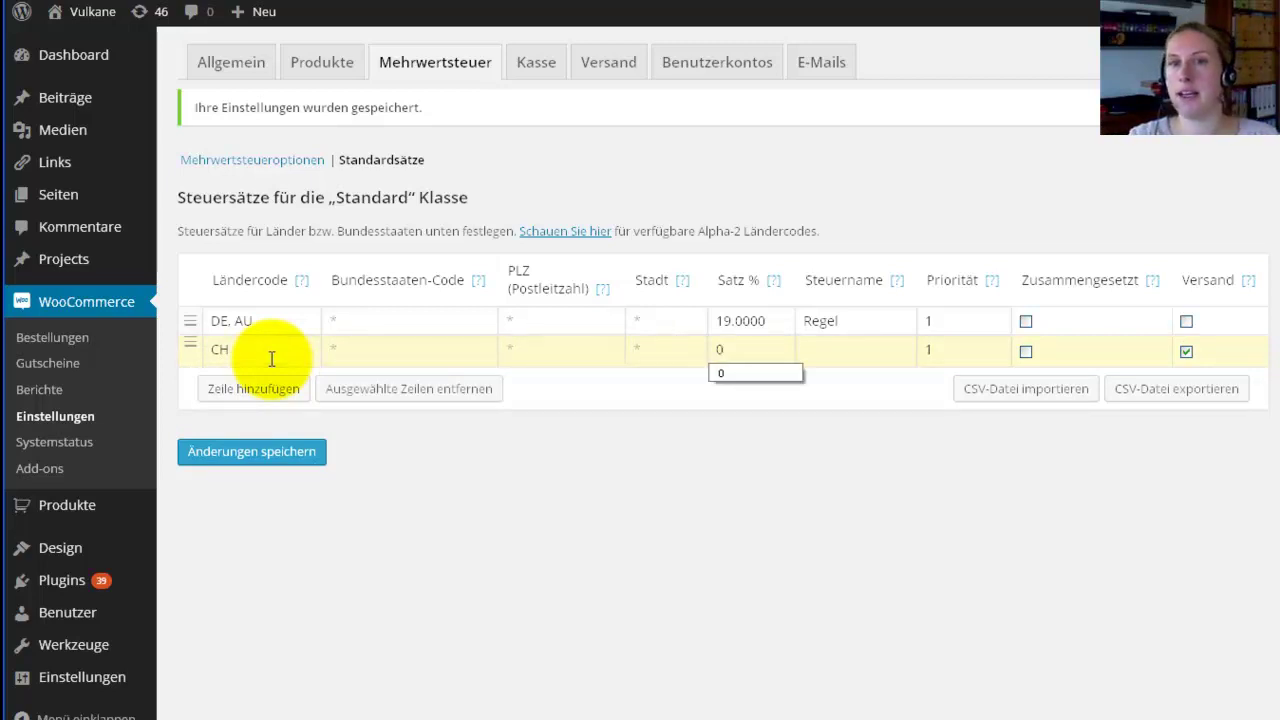
{"action": "key", "text": "Tab"}
{"action": "type", "text": "S"}
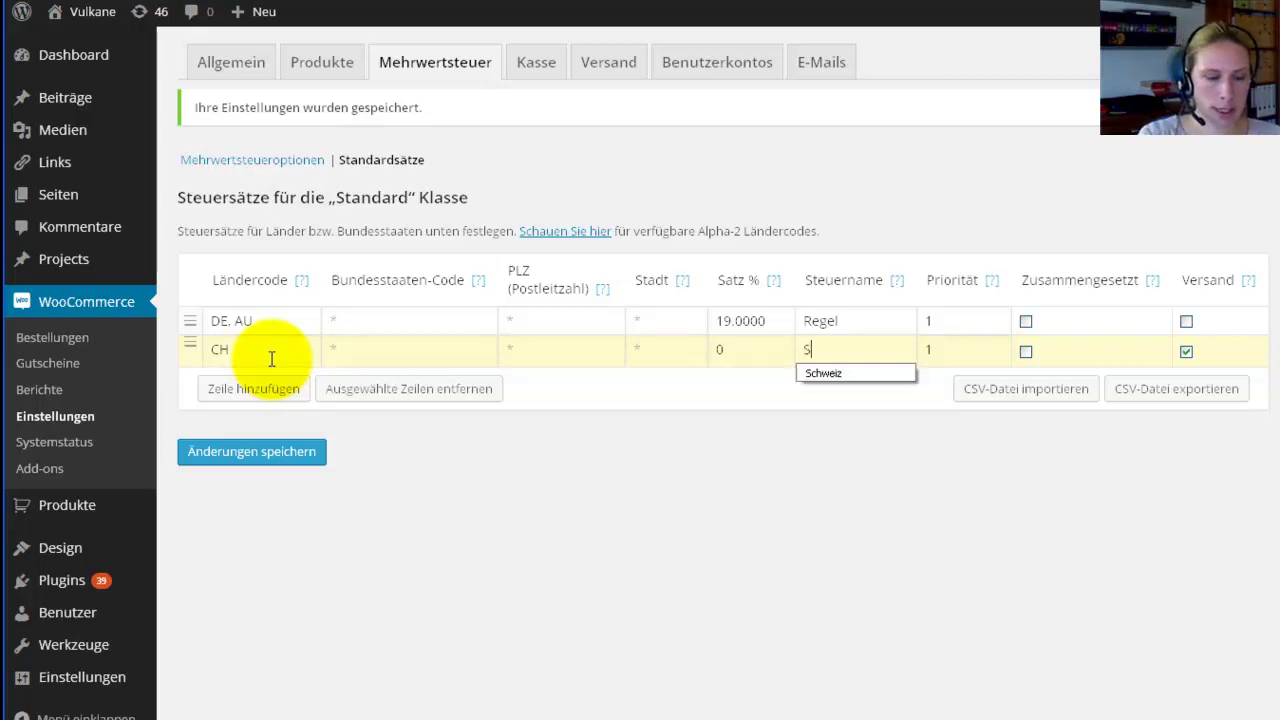
{"action": "type", "text": "chweiz"}
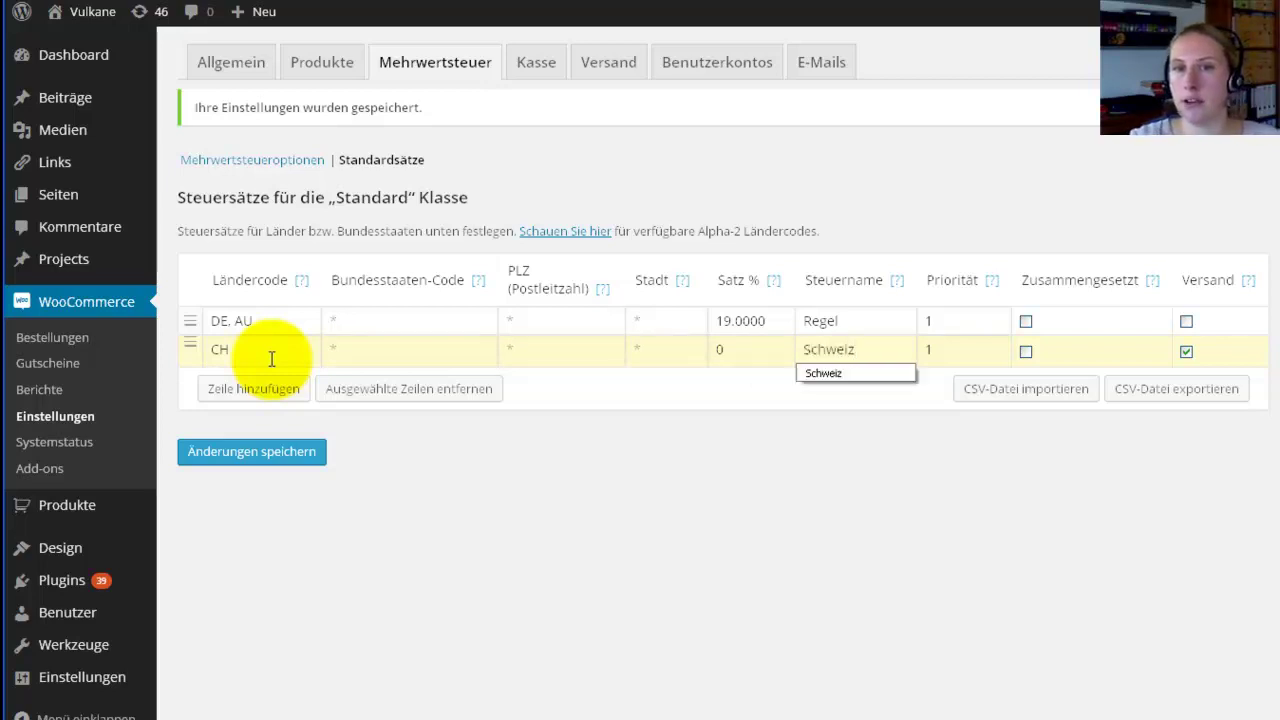
Step: Turn off the shipping (Versand) application for the CH rate Schweiz and save the standard tax rates
{"action": "left_click", "coordinate": [822, 375]}
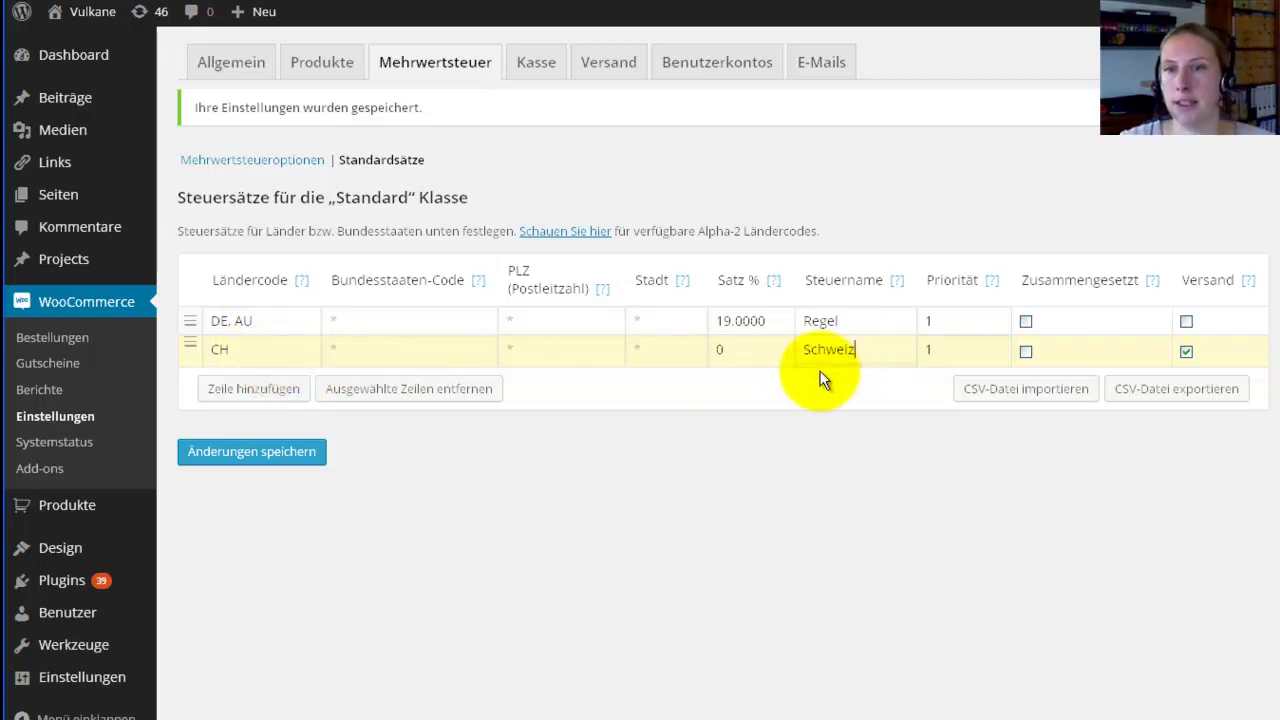
{"action": "left_click", "coordinate": [1186, 351]}
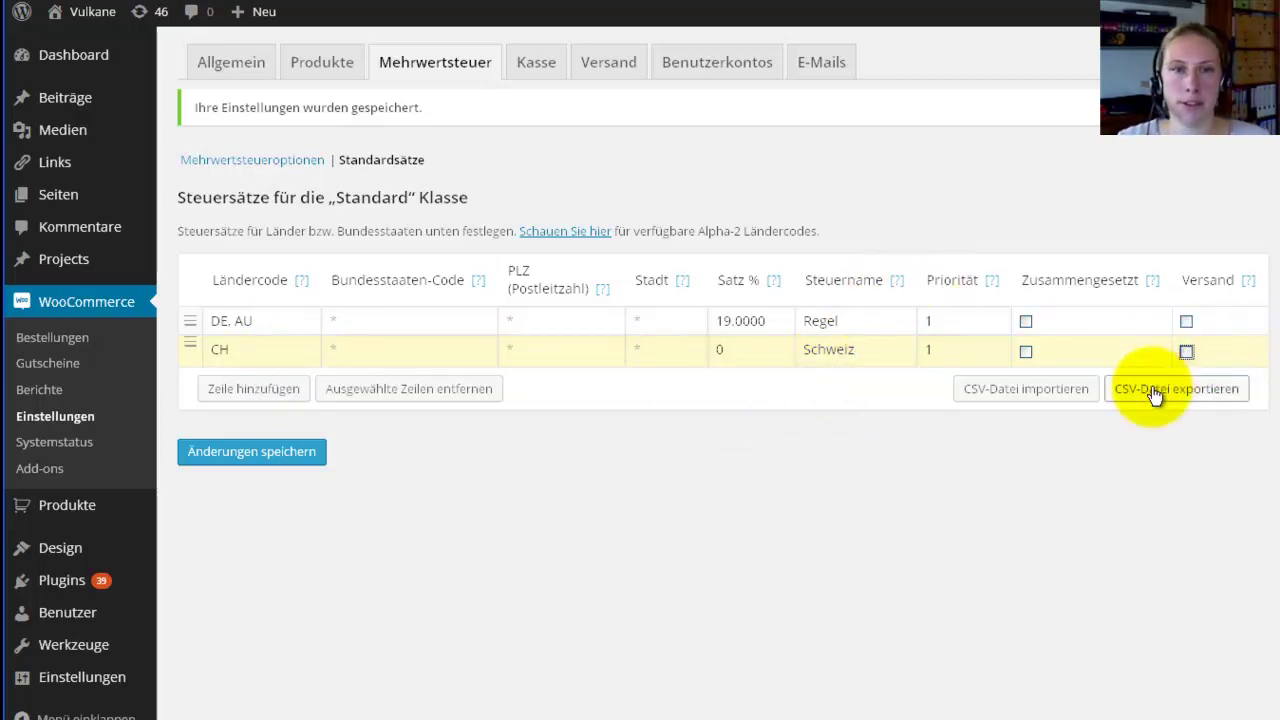
{"action": "left_click", "coordinate": [257, 466]}
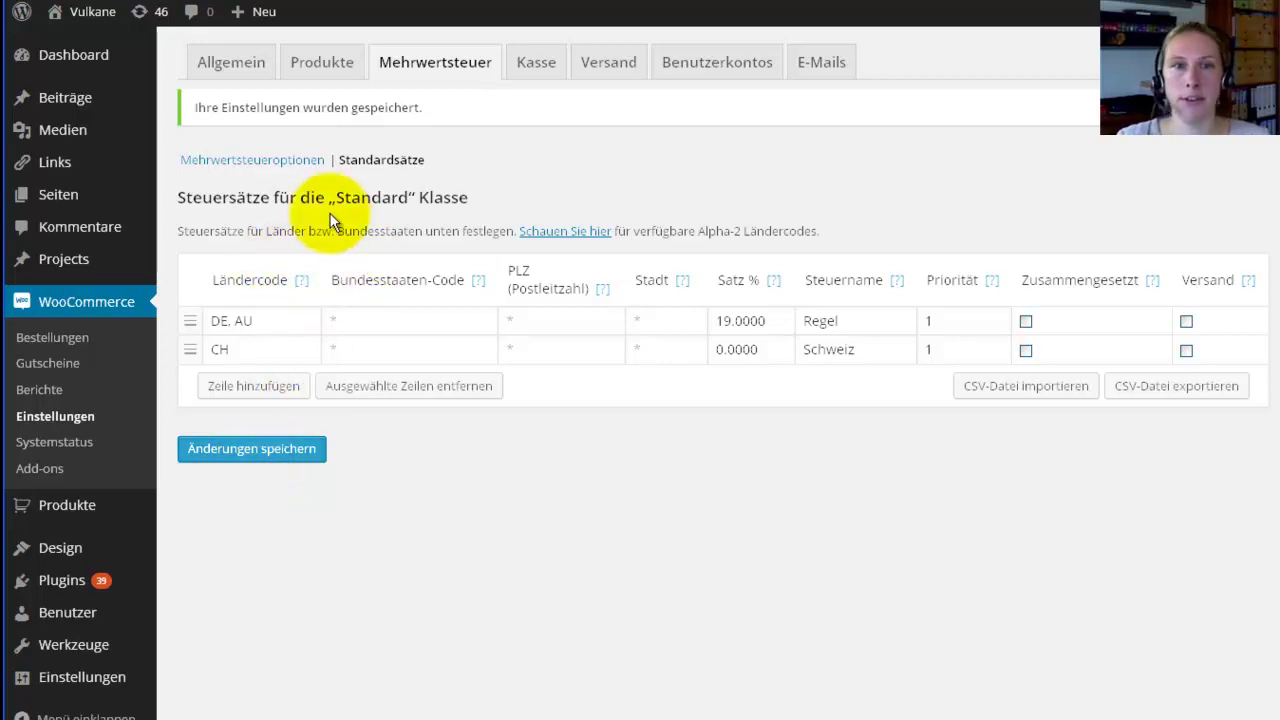
Step: Set the shipping tax class (Versandsteuerklasse) in the general VAT options to Standard and save the changes
{"action": "left_click", "coordinate": [259, 164]}
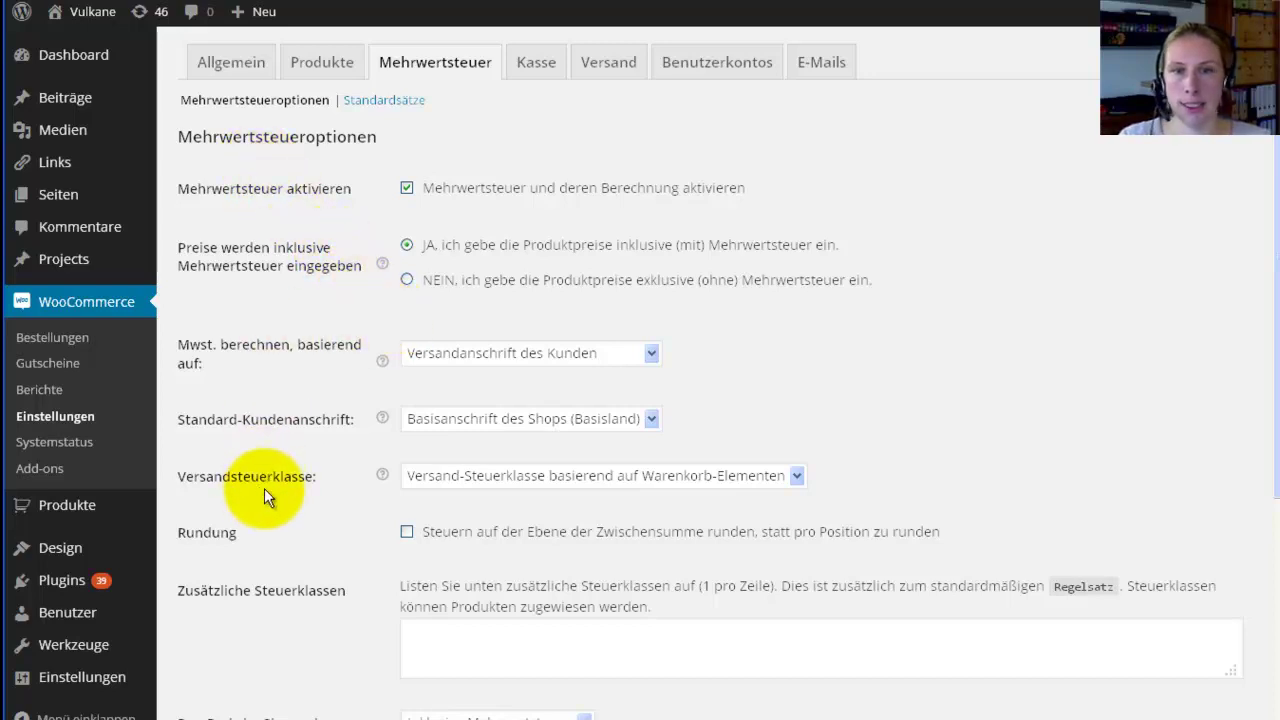
{"action": "left_click", "coordinate": [797, 478]}
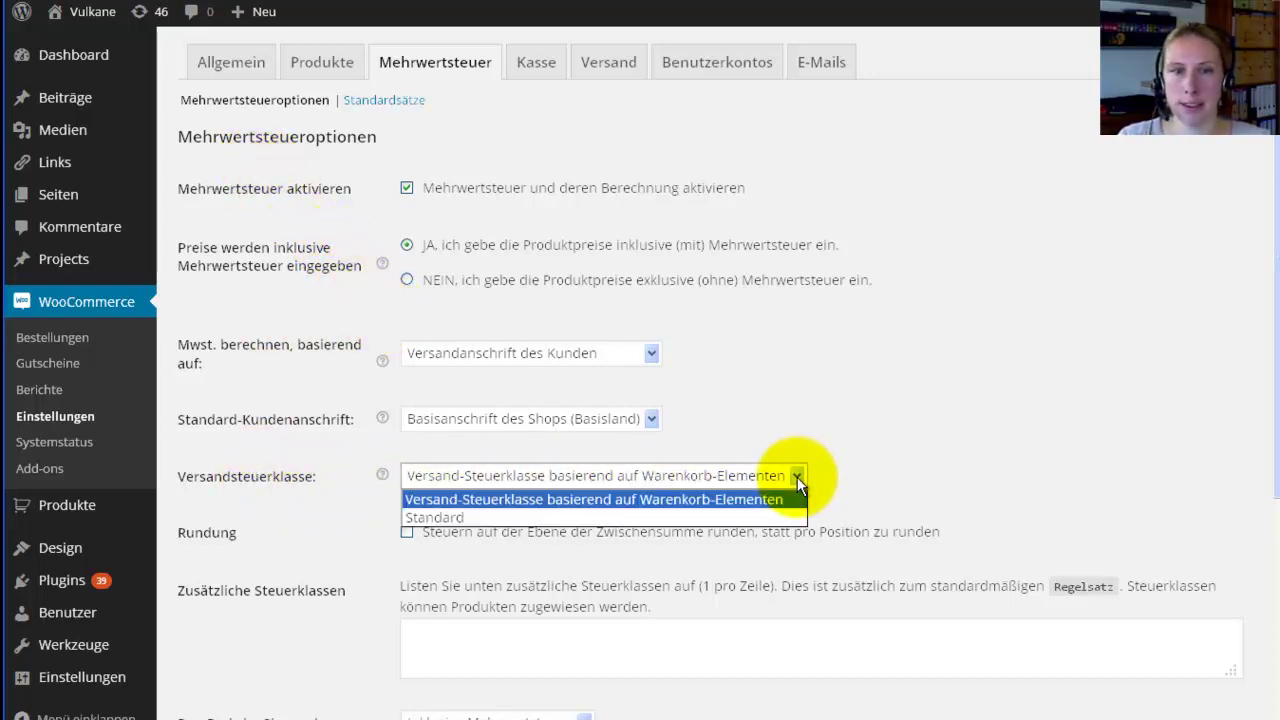
{"action": "left_click", "coordinate": [513, 517]}
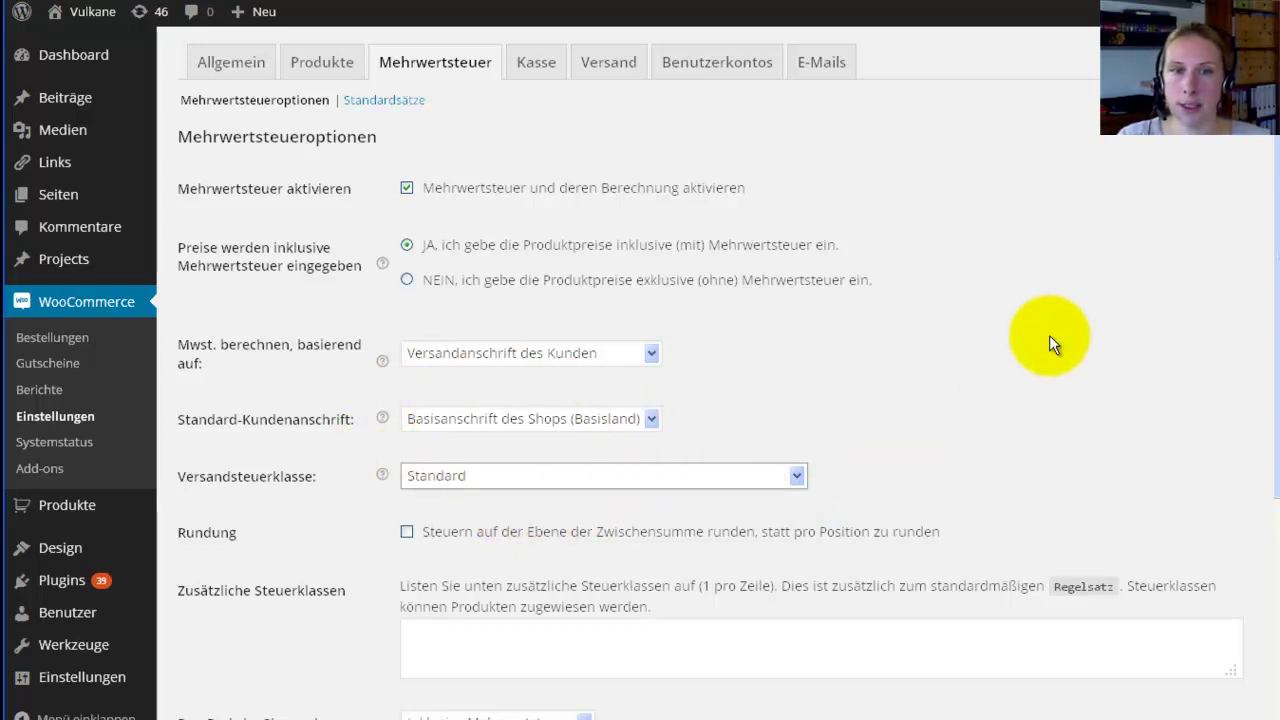
{"action": "left_click_drag", "start_coordinate": [1277, 250], "coordinate": [1257, 300]}
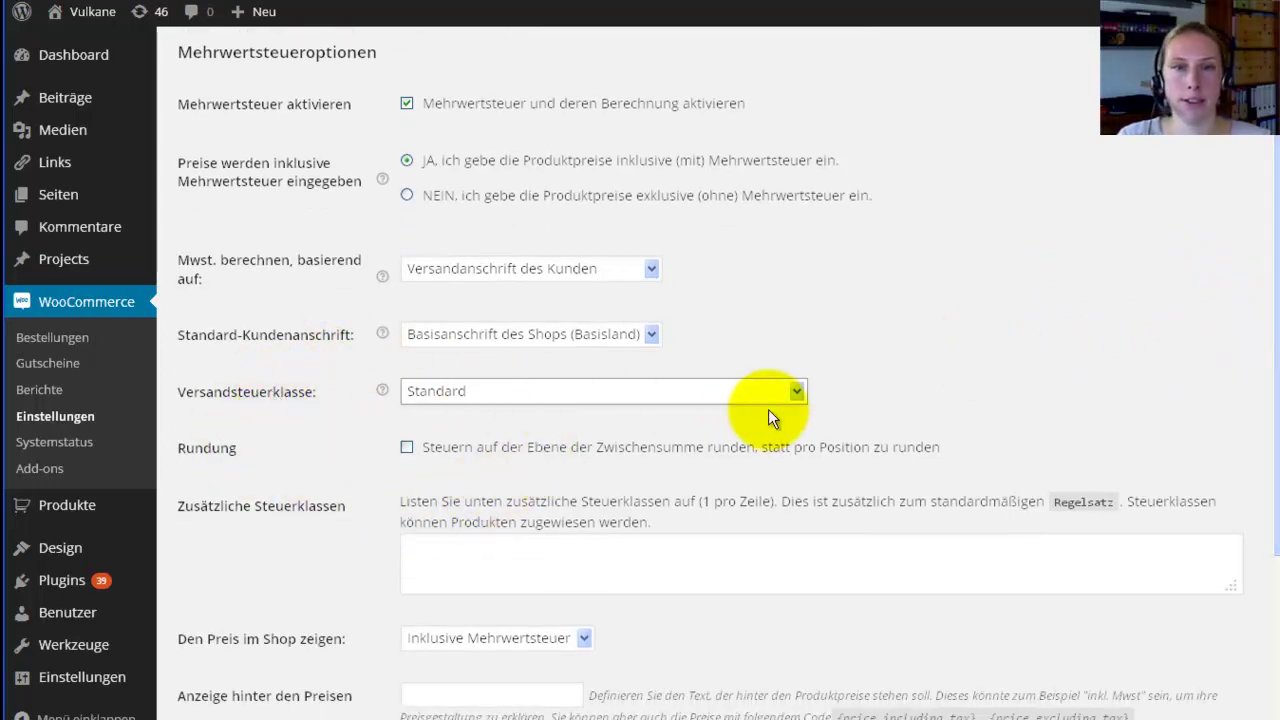
{"action": "left_click_drag", "start_coordinate": [1277, 318], "coordinate": [1257, 591]}
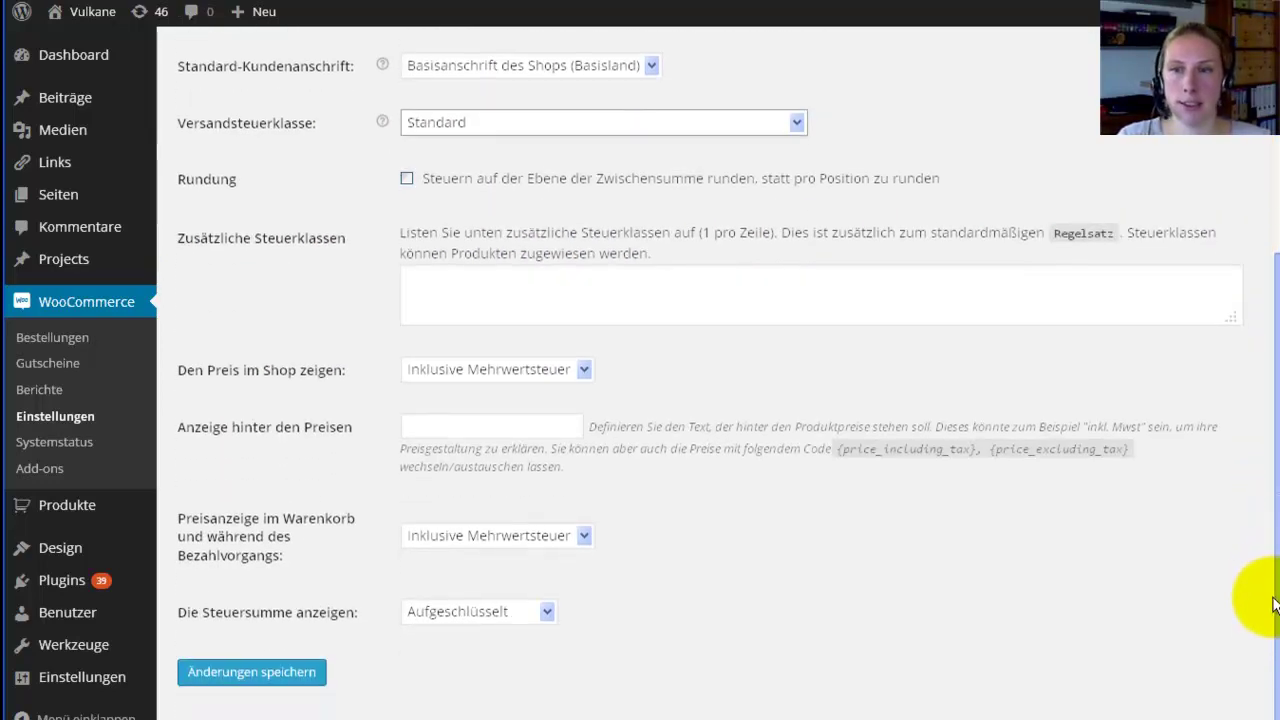
{"action": "left_click", "coordinate": [265, 683]}
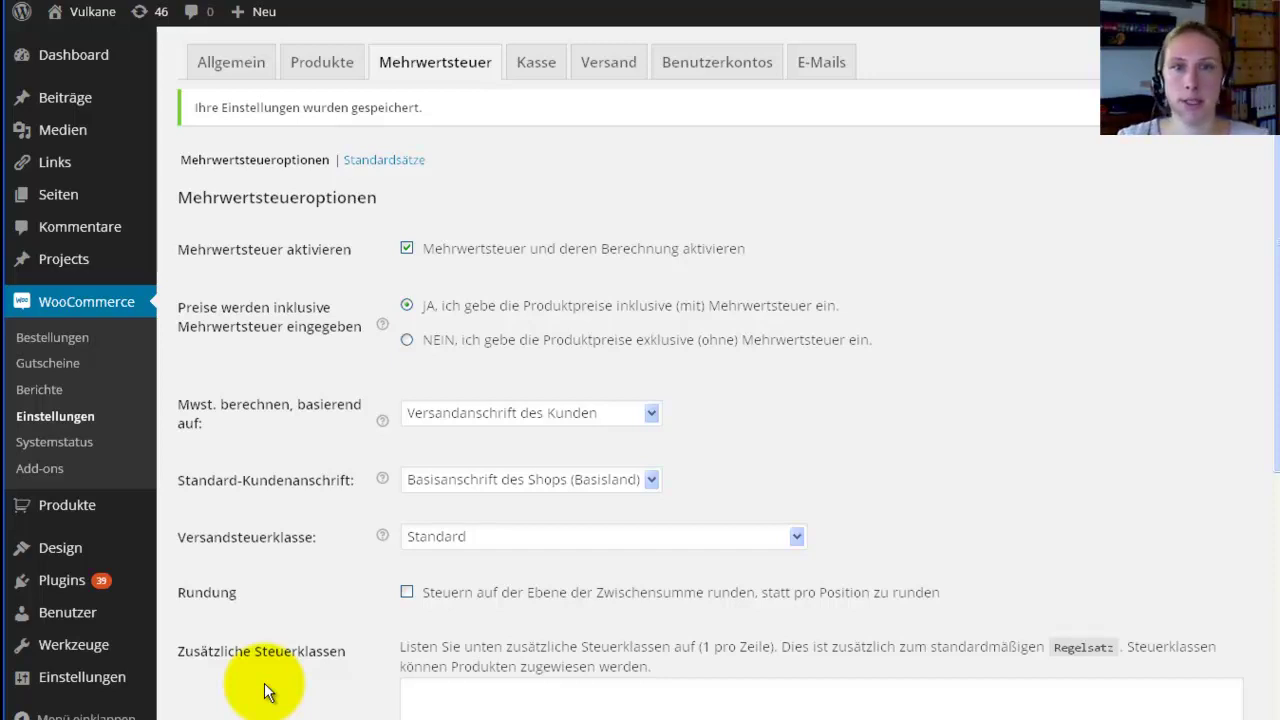
{"action": "scroll", "coordinate": [1257, 297], "scroll_direction": "down", "scroll_amount": 1}
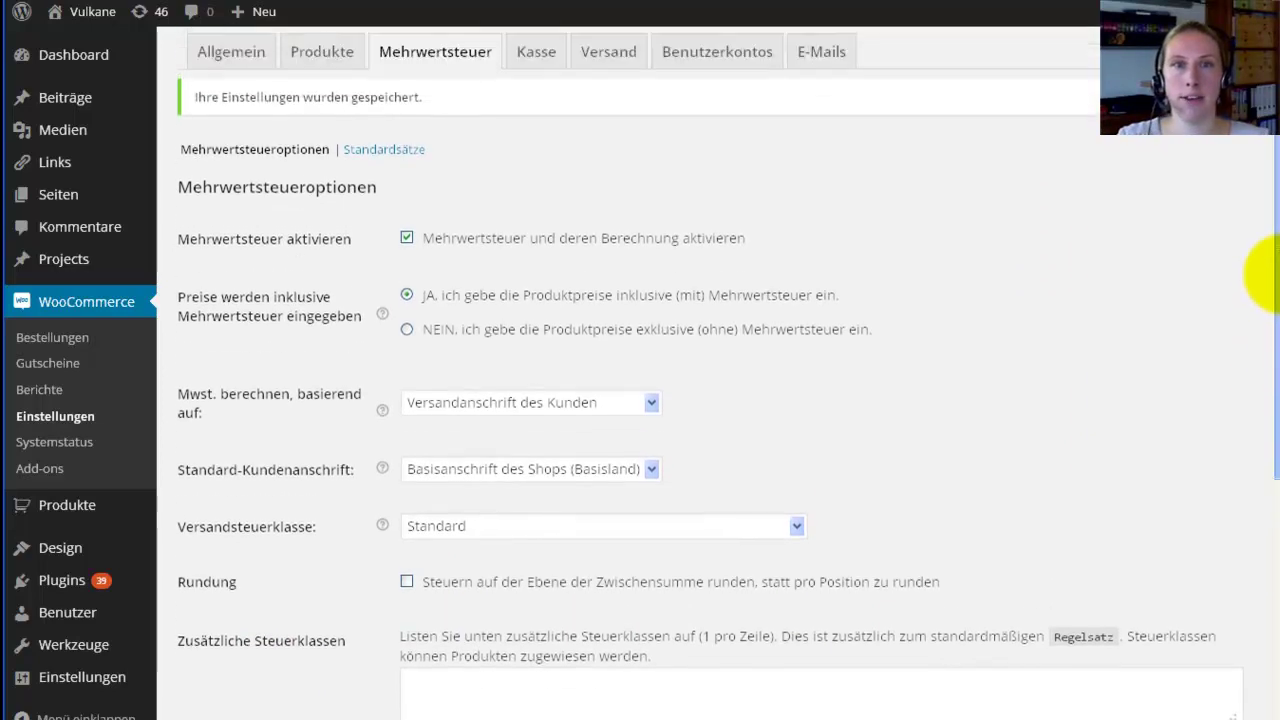